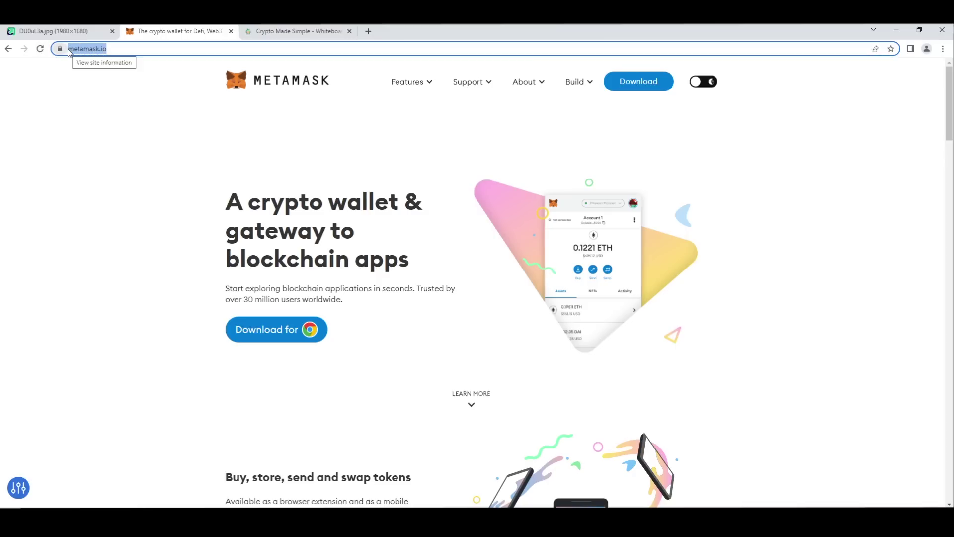
- Add the MetaMask extension to Chrome from the Web Store and accept its permissions
{"action": "left_click", "coordinate": [102, 164]}
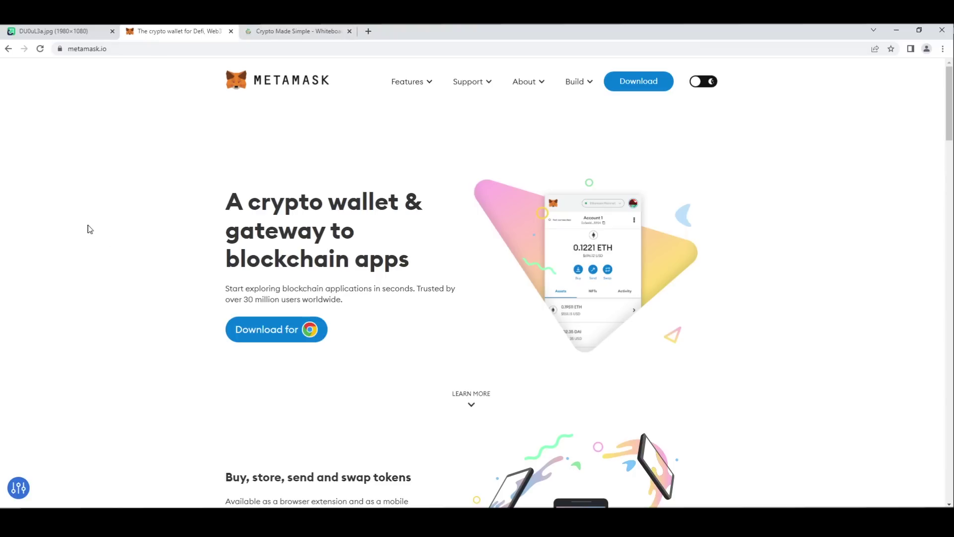
{"action": "left_click", "coordinate": [310, 330]}
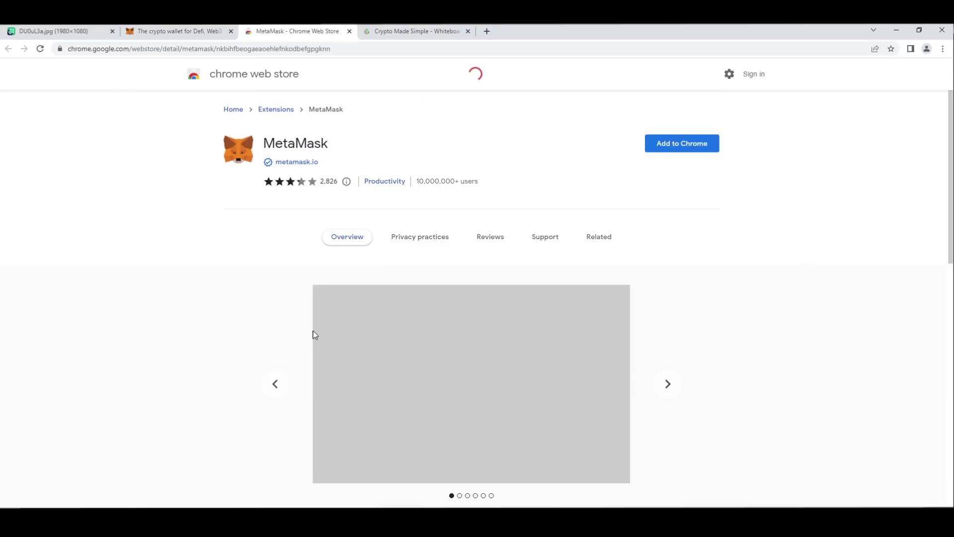
{"action": "left_click_drag", "start_coordinate": [417, 181], "coordinate": [472, 182]}
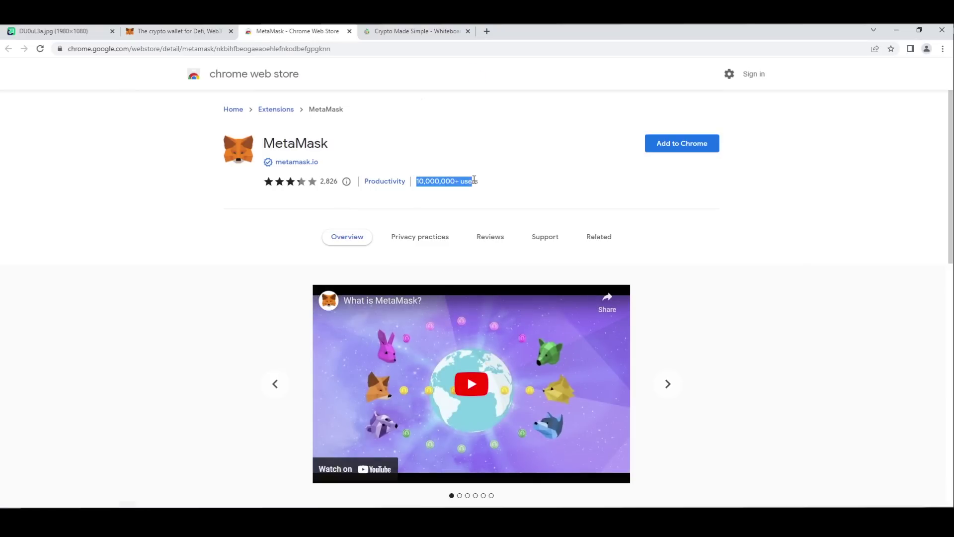
{"action": "left_click", "coordinate": [323, 181]}
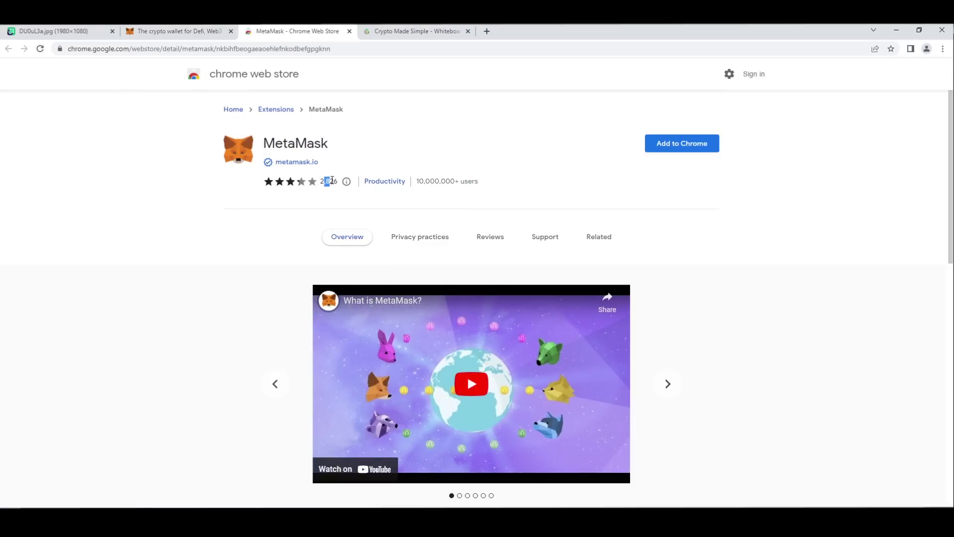
{"action": "left_click", "coordinate": [662, 149]}
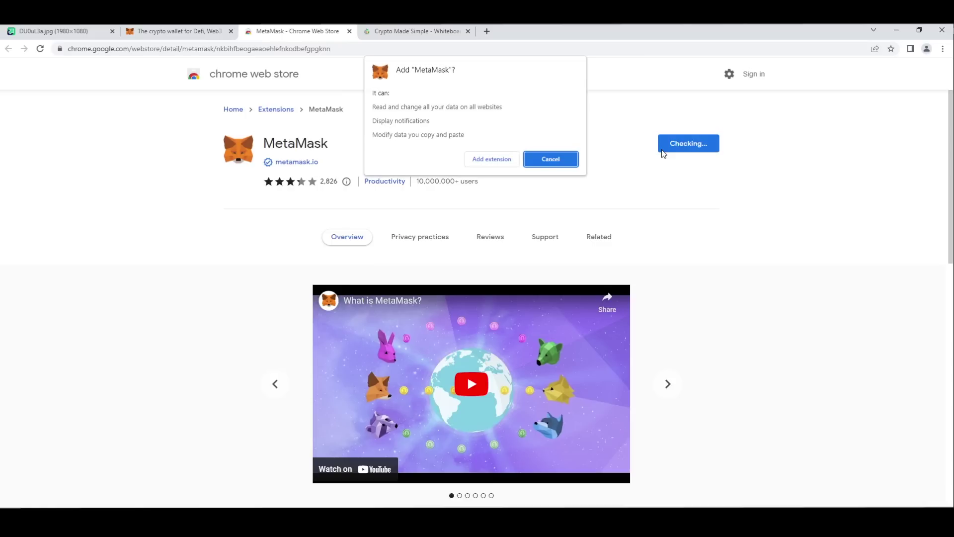
{"action": "left_click", "coordinate": [508, 163]}
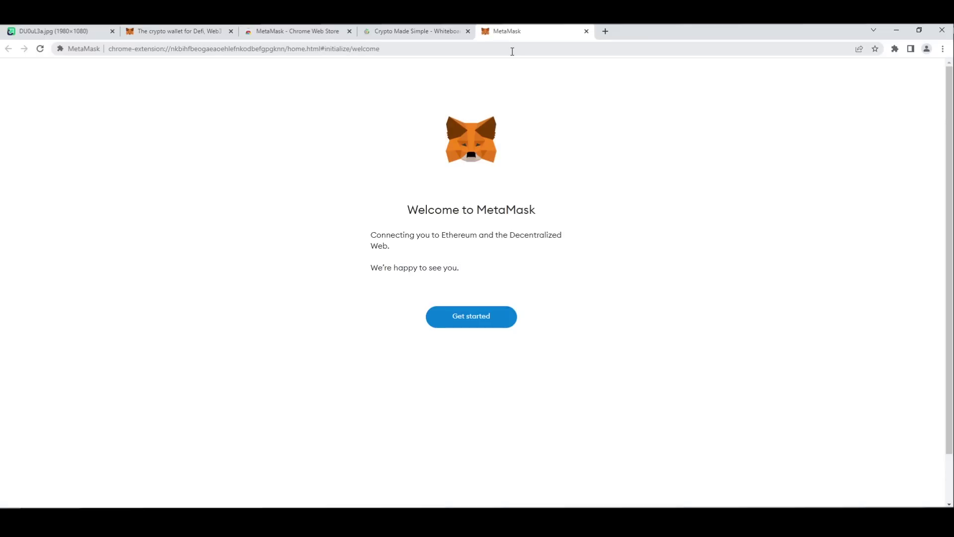
- Start MetaMask setup, agree to share anonymous usage data, and choose Create a wallet
{"action": "left_click", "coordinate": [469, 318]}
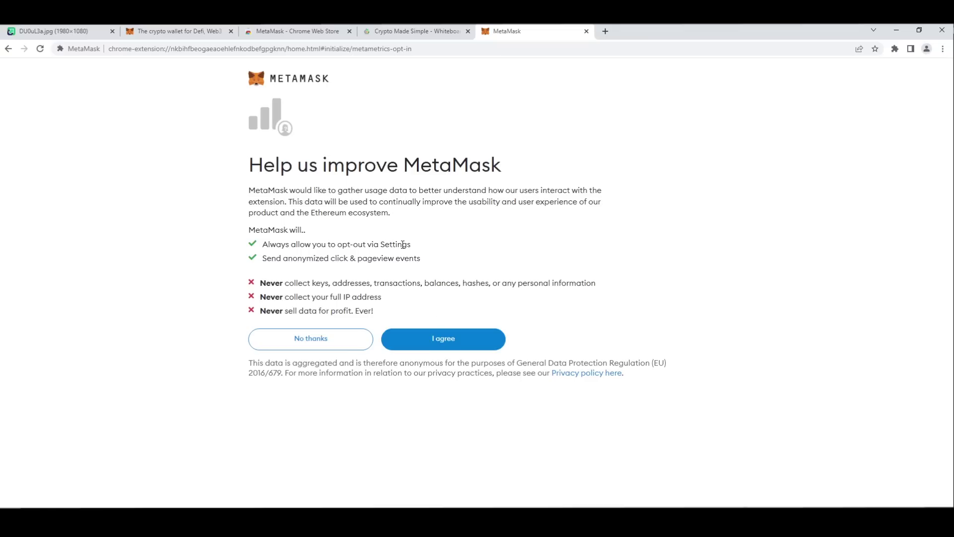
{"action": "left_click", "coordinate": [431, 337]}
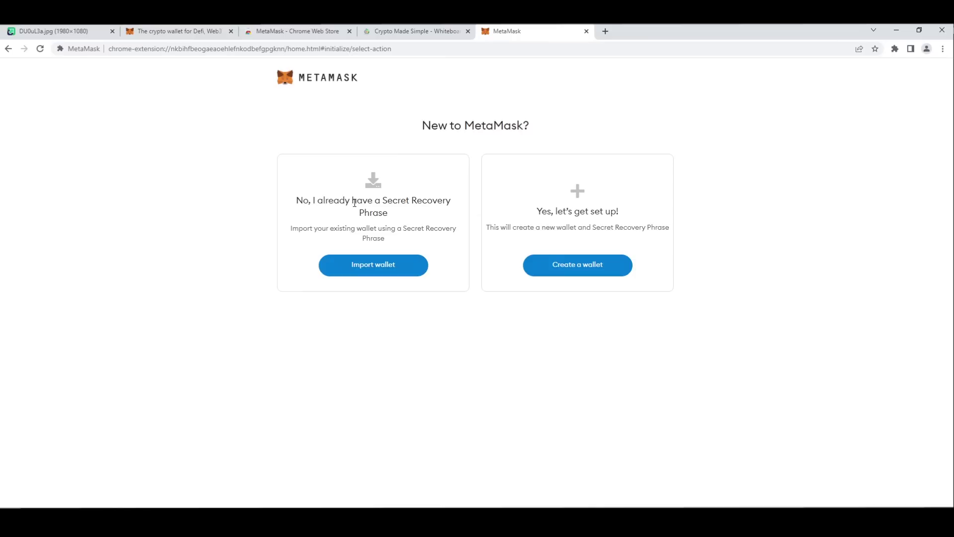
{"action": "left_click", "coordinate": [76, 33]}
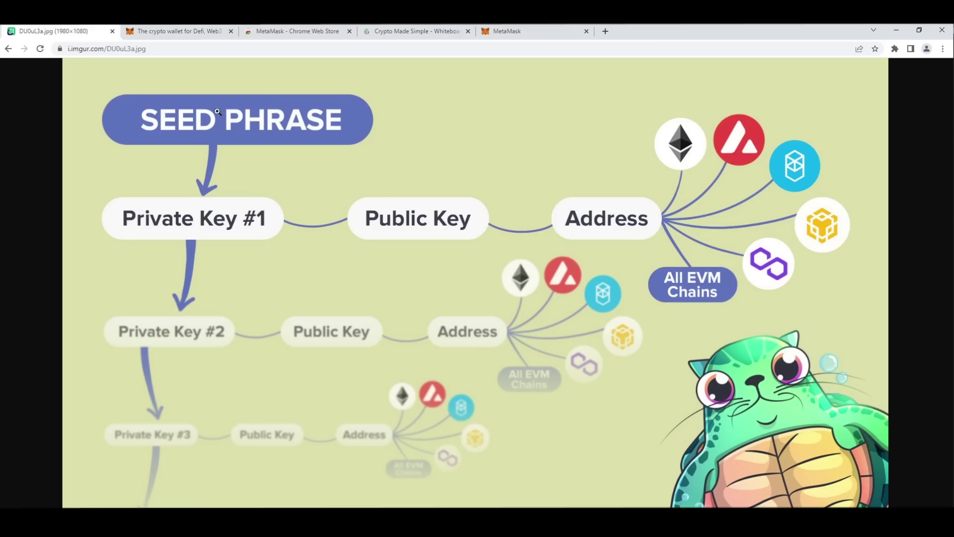
{"action": "left_click", "coordinate": [545, 31]}
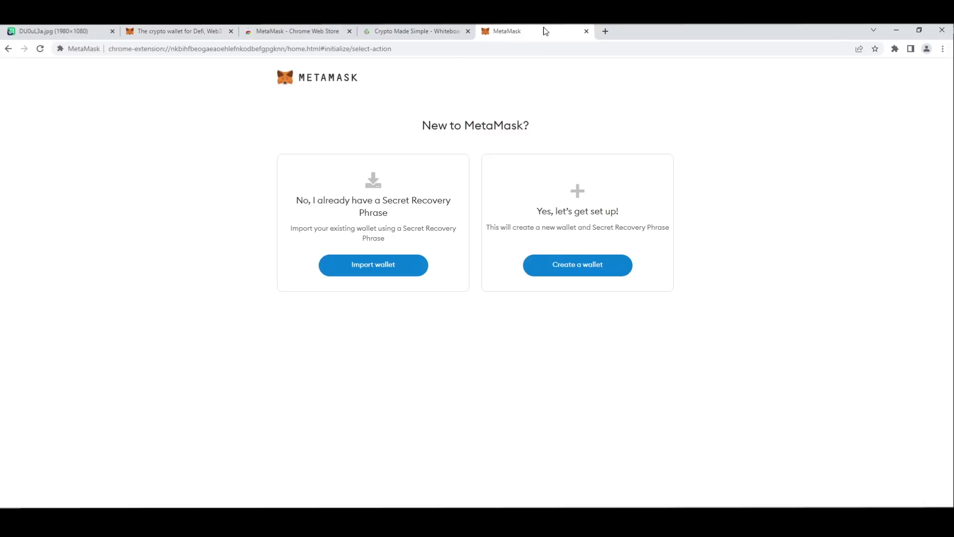
{"action": "left_click_drag", "start_coordinate": [296, 200], "coordinate": [437, 201]}
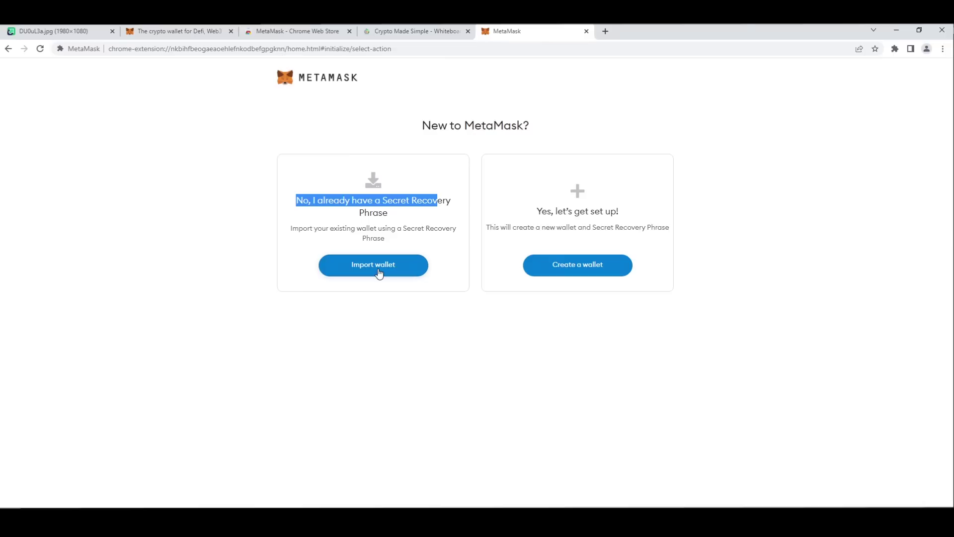
{"action": "left_click", "coordinate": [554, 272]}
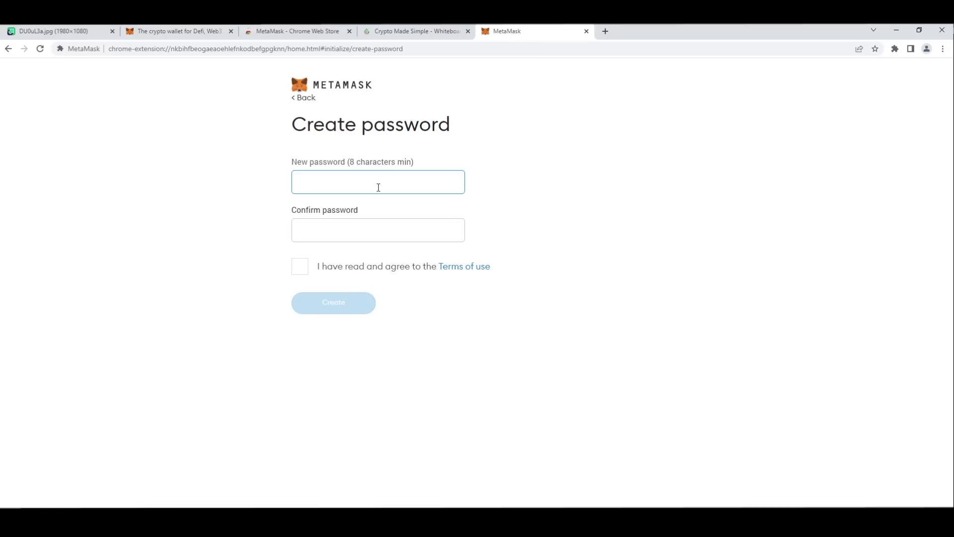
- Enter an 8-character wallet password and repeat it in the confirmation field
{"action": "left_click", "coordinate": [75, 32]}
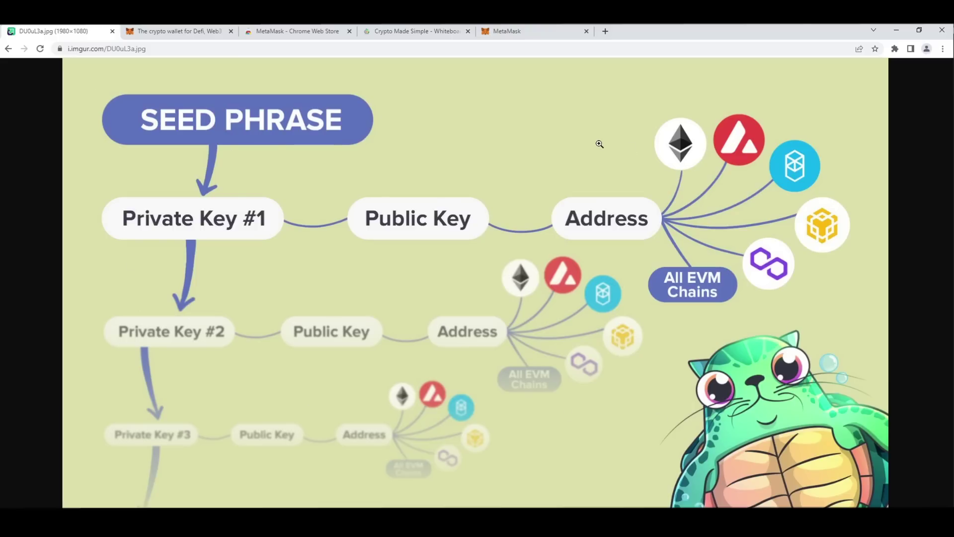
{"action": "left_click", "coordinate": [517, 33]}
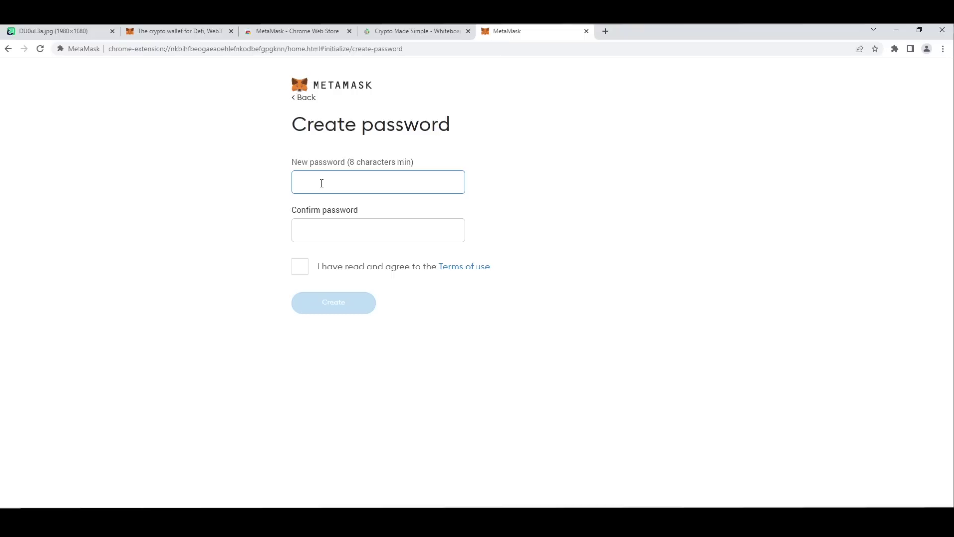
{"action": "type", "text": "********"}
{"action": "key", "text": "Tab"}
{"action": "type", "text": "********"}
- Accept the terms of use, create the wallet, and continue past the security video
{"action": "left_click", "coordinate": [299, 267]}
{"action": "left_click", "coordinate": [345, 305]}
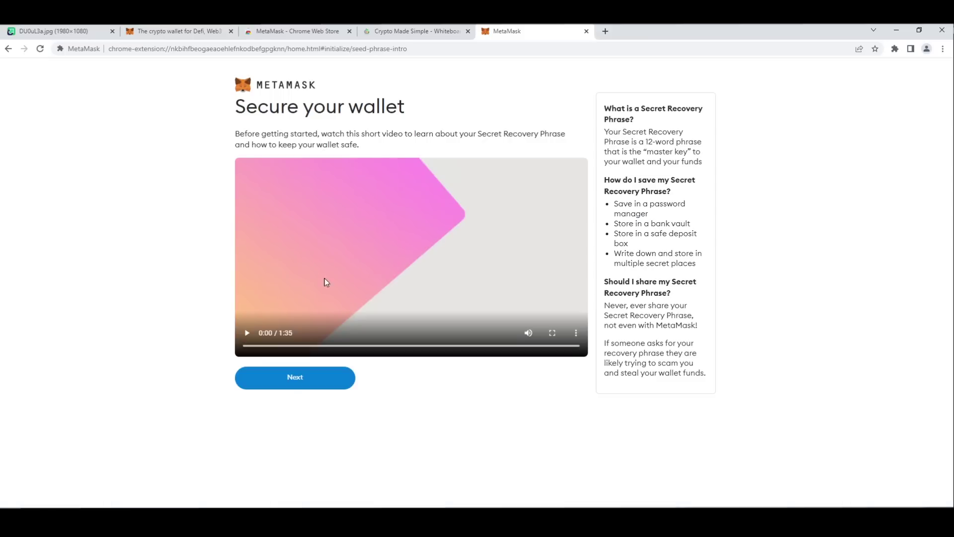
{"action": "left_click", "coordinate": [303, 378]}
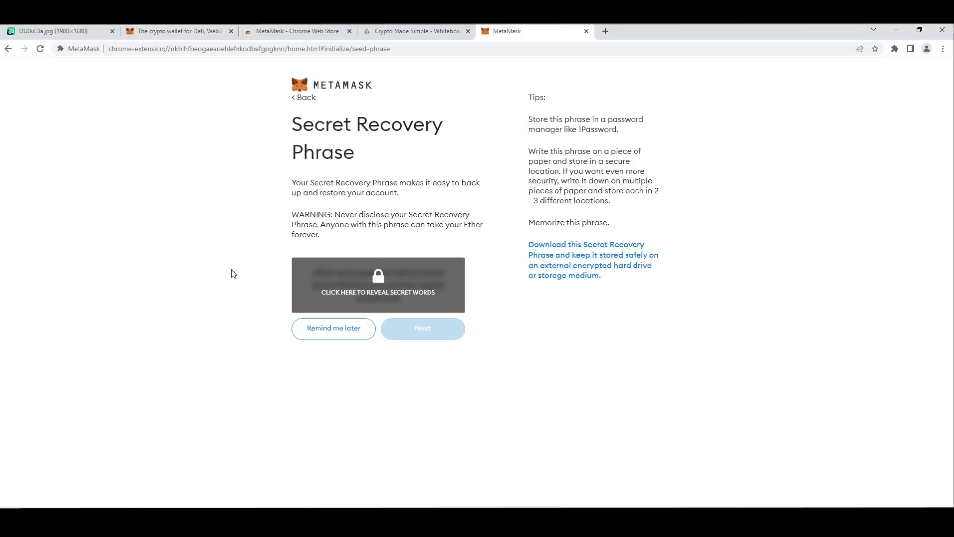
- Reveal the 12-word recovery phrase, compare it with the diagram tab, then continue to confirmation
{"action": "left_click", "coordinate": [380, 289]}
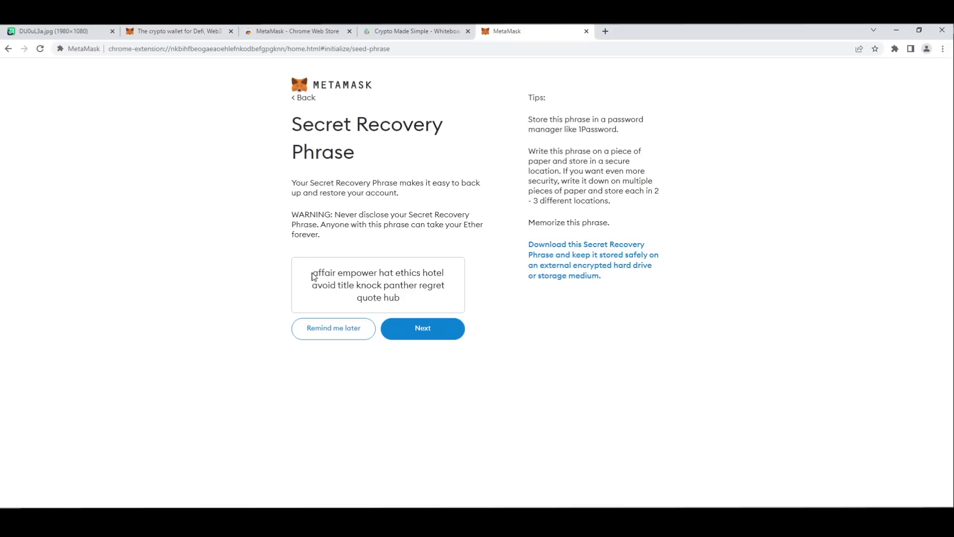
{"action": "left_click_drag", "start_coordinate": [311, 274], "coordinate": [407, 302]}
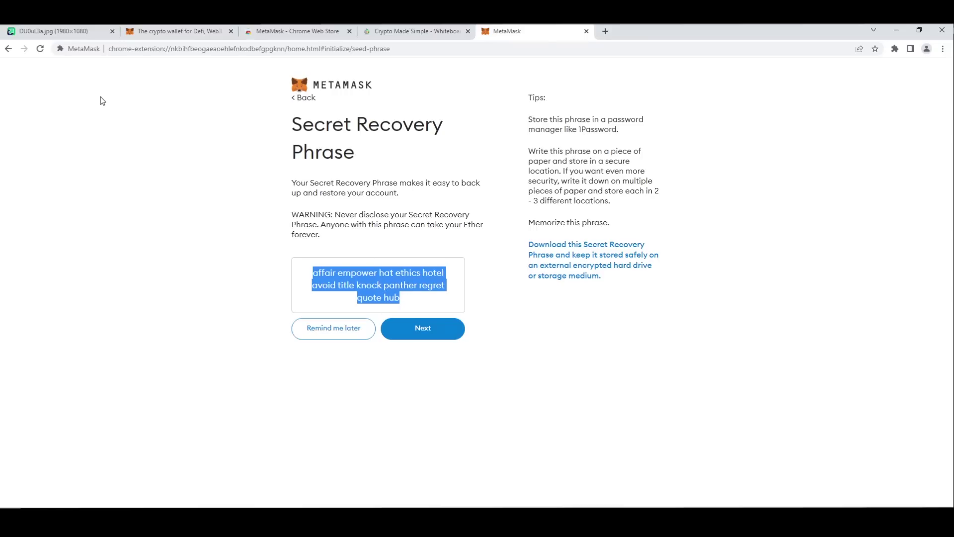
{"action": "left_click", "coordinate": [59, 31]}
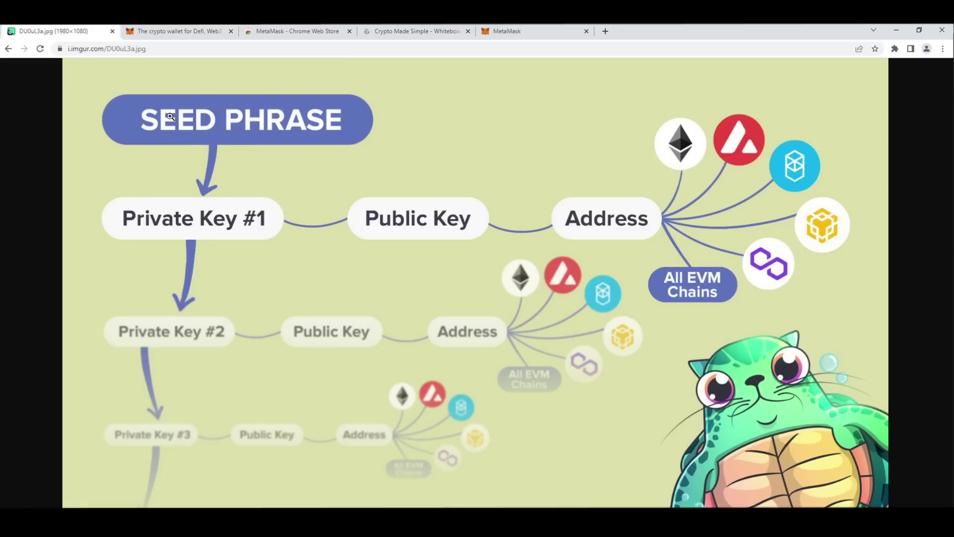
{"action": "left_click", "coordinate": [557, 36]}
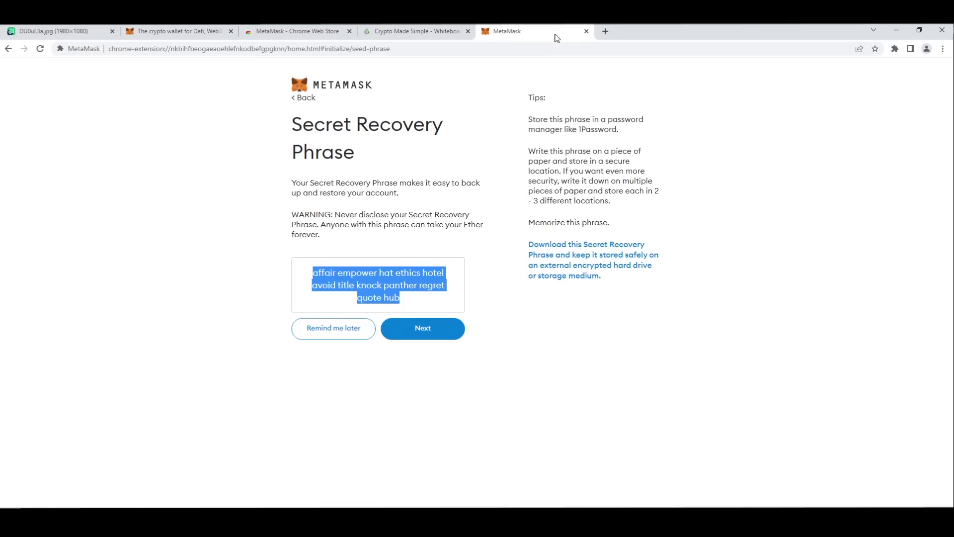
{"action": "left_click", "coordinate": [240, 217]}
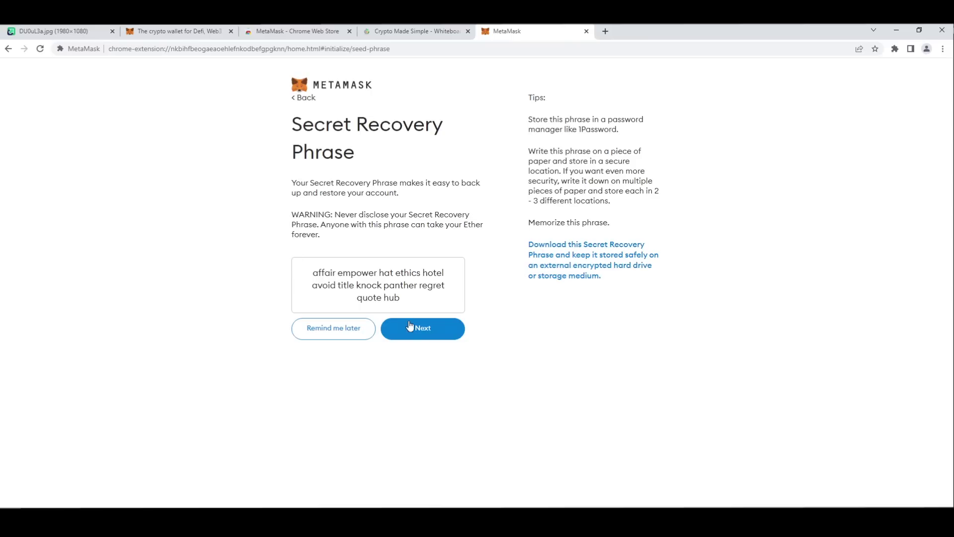
{"action": "left_click", "coordinate": [420, 329]}
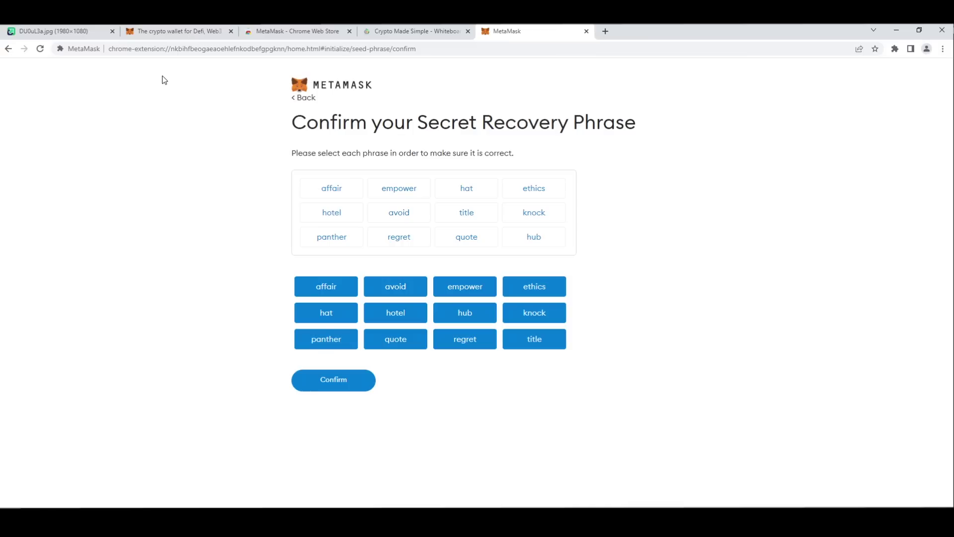
- Confirm the recovery phrase order and finish setup to reach the Account 1 wallet home
{"action": "left_click", "coordinate": [341, 387]}
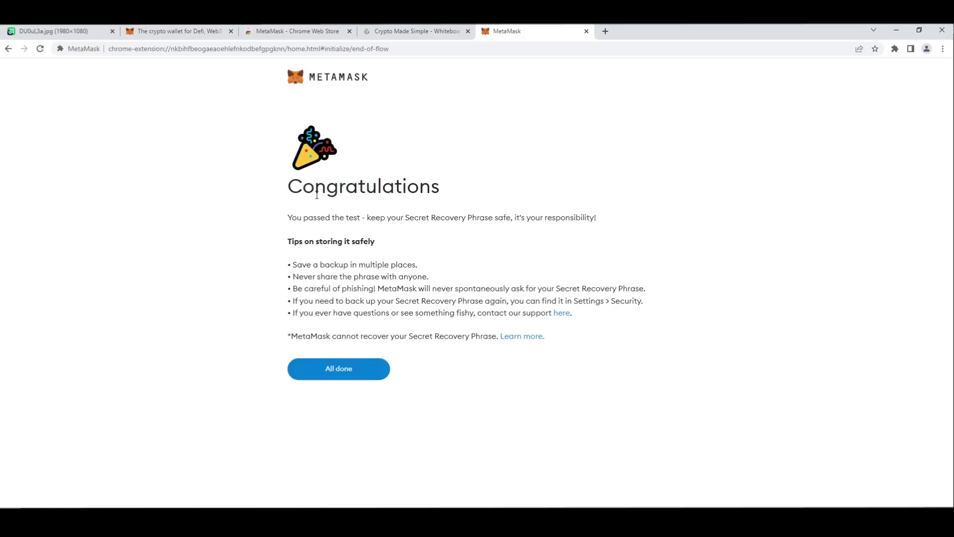
{"action": "left_click", "coordinate": [330, 369]}
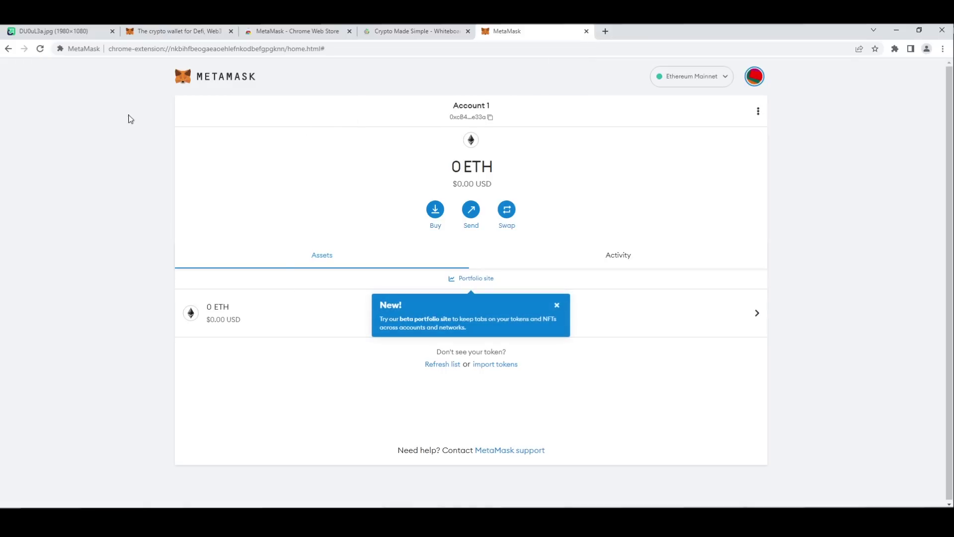
{"action": "left_click", "coordinate": [114, 51]}
{"action": "left_click", "coordinate": [142, 189]}
- Pin MetaMask to the Chrome toolbar from the Extensions menu
{"action": "left_click", "coordinate": [895, 49]}
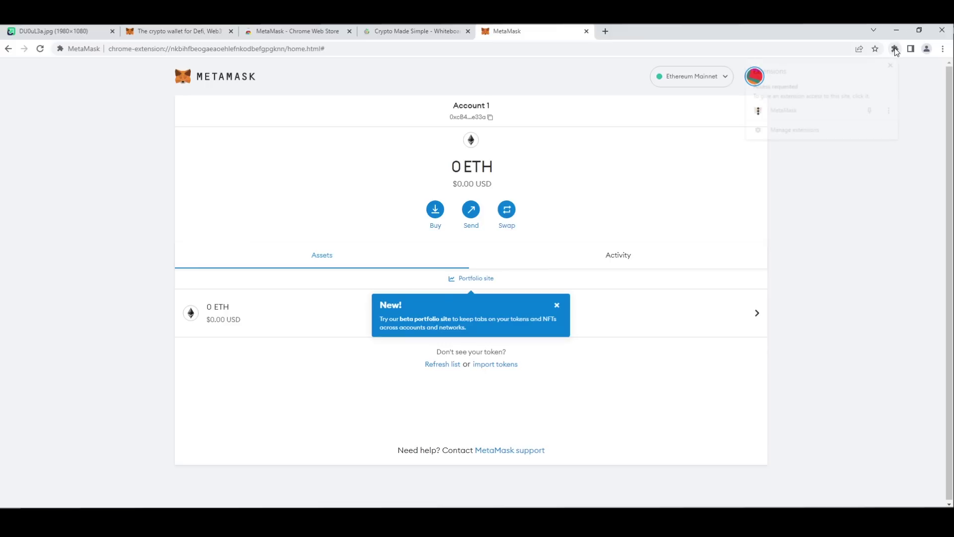
{"action": "left_click", "coordinate": [872, 111]}
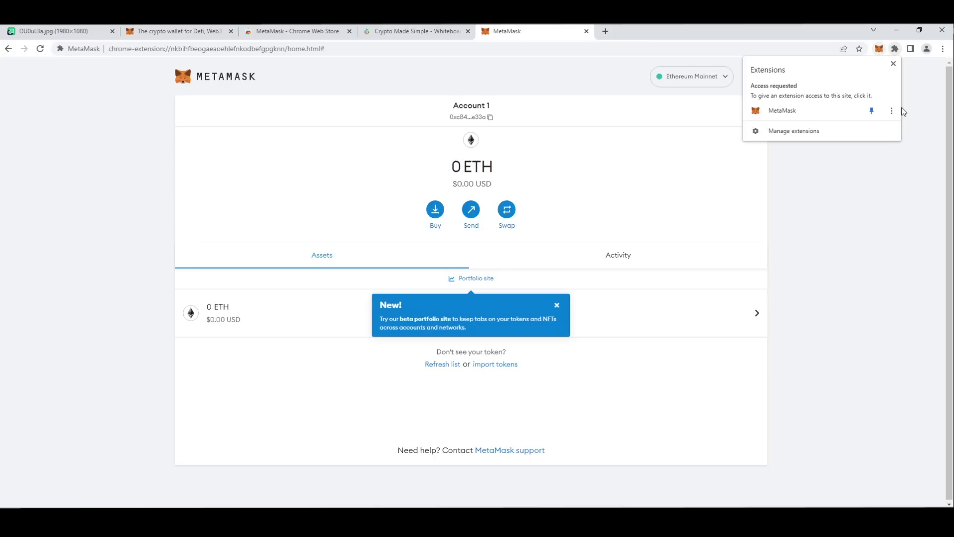
{"action": "left_click", "coordinate": [898, 214]}
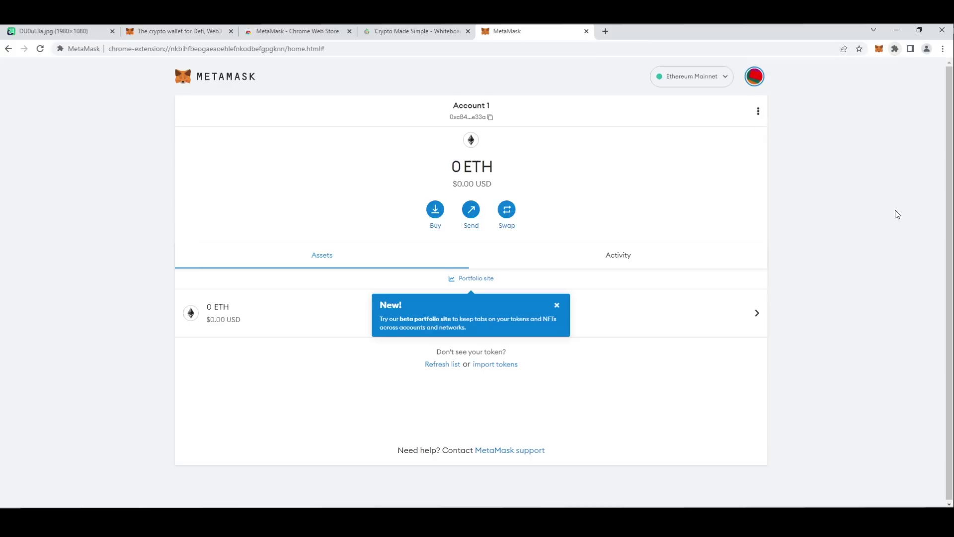
- Copy Account 1's wallet address from the MetaMask popup and paste it into the address bar
{"action": "left_click", "coordinate": [878, 50]}
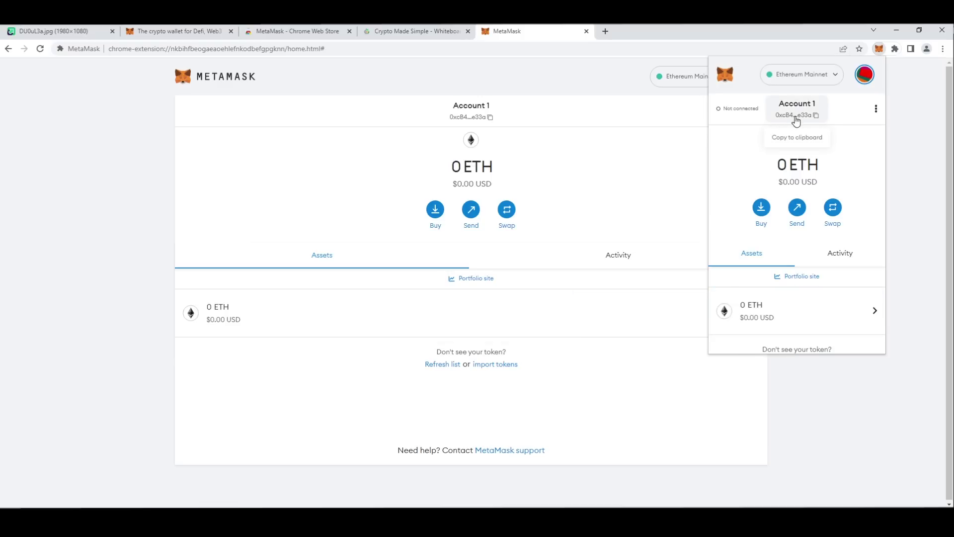
{"action": "left_click", "coordinate": [795, 119]}
{"action": "left_click", "coordinate": [794, 118]}
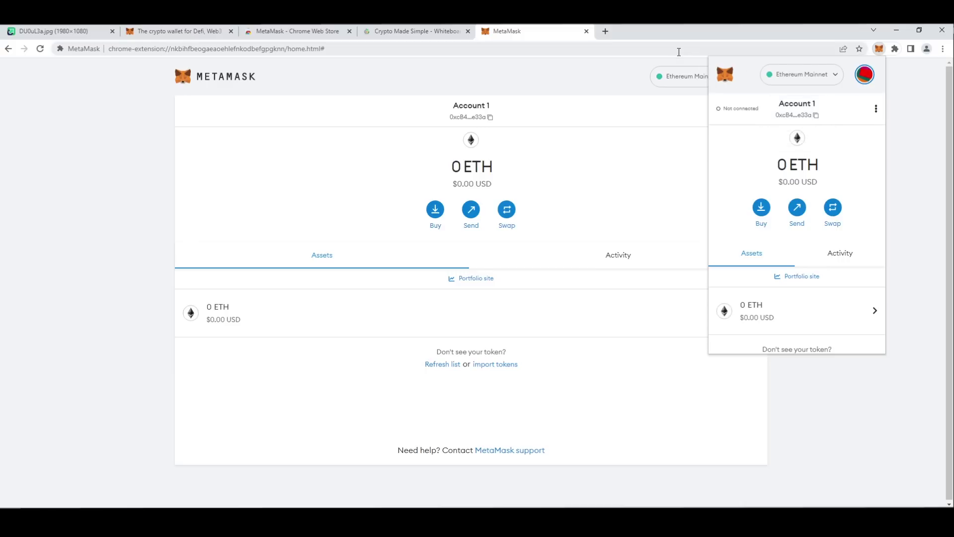
{"action": "left_click", "coordinate": [679, 49]}
{"action": "key", "text": "ctrl+v"}
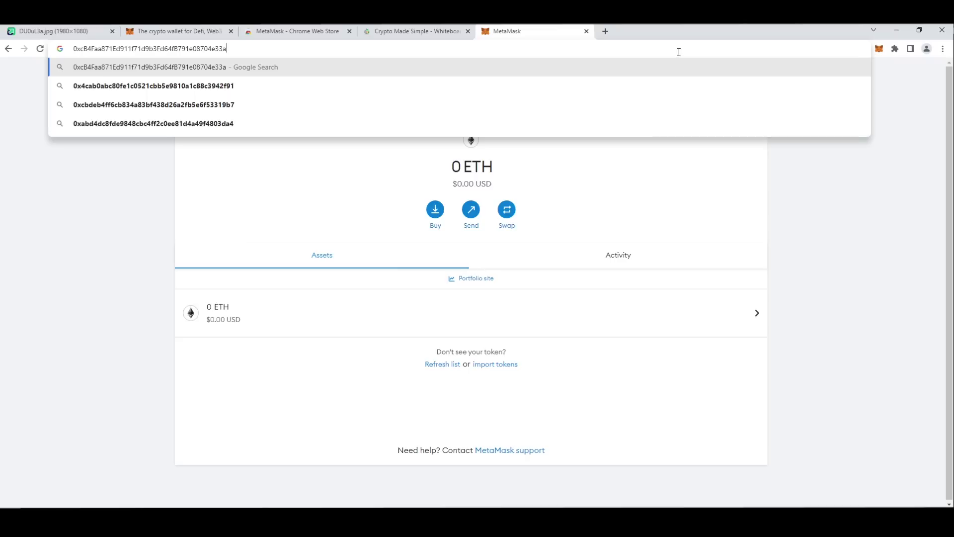
- Select the pasted address, recopy the wallet address, and return to the seed-phrase diagram tab
{"action": "left_click", "coordinate": [84, 48]}
{"action": "key", "text": "shift+End"}
{"action": "left_click_drag", "start_coordinate": [229, 48], "coordinate": [77, 48]}
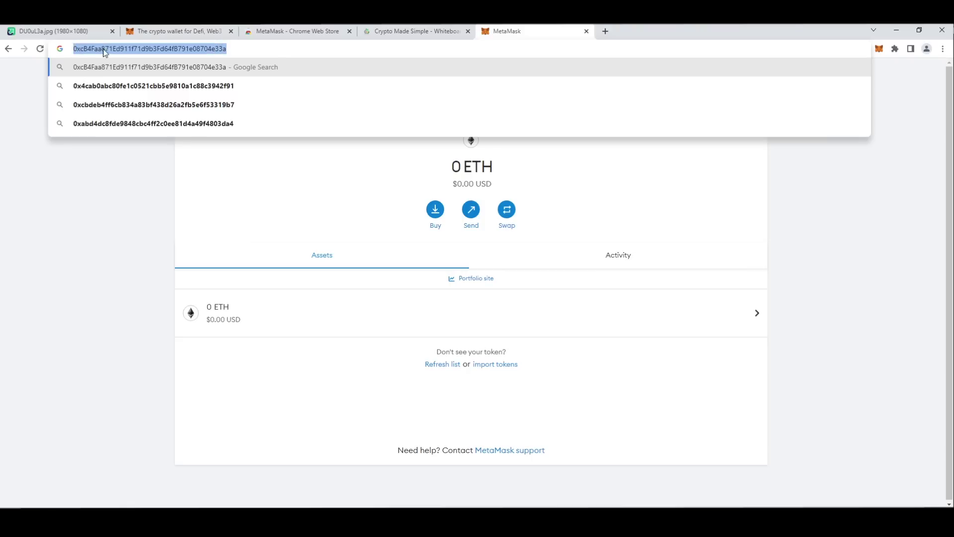
{"action": "left_click", "coordinate": [877, 49]}
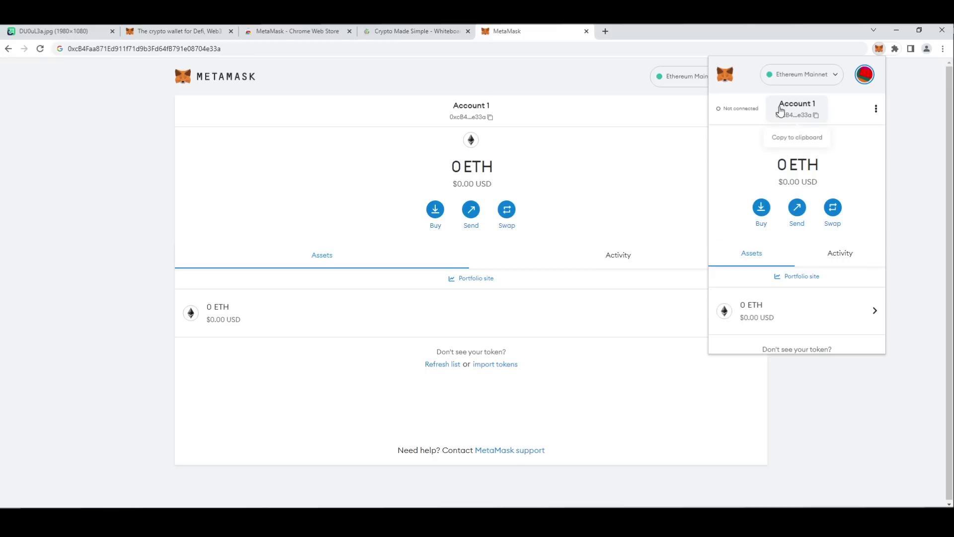
{"action": "left_click", "coordinate": [796, 115]}
{"action": "left_click", "coordinate": [74, 34]}
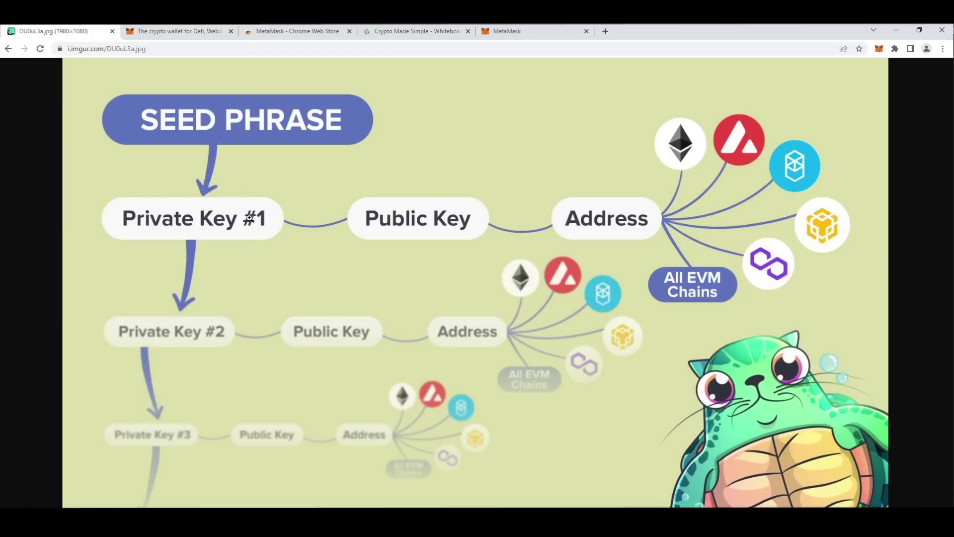
- Close the What's new dialog in the MetaMask popup and open Account 1's three-dot menu
{"action": "left_click", "coordinate": [878, 50]}
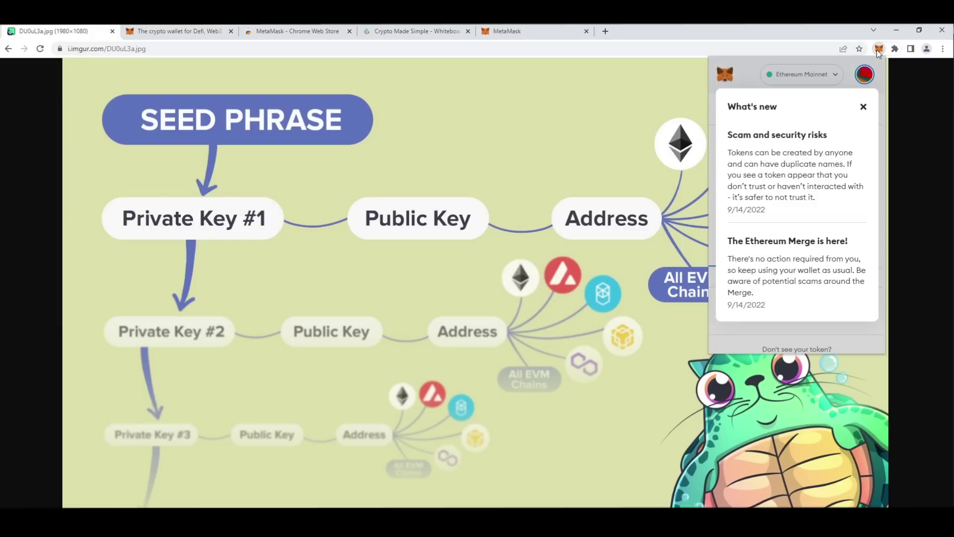
{"action": "left_click", "coordinate": [864, 109]}
{"action": "left_click", "coordinate": [876, 109]}
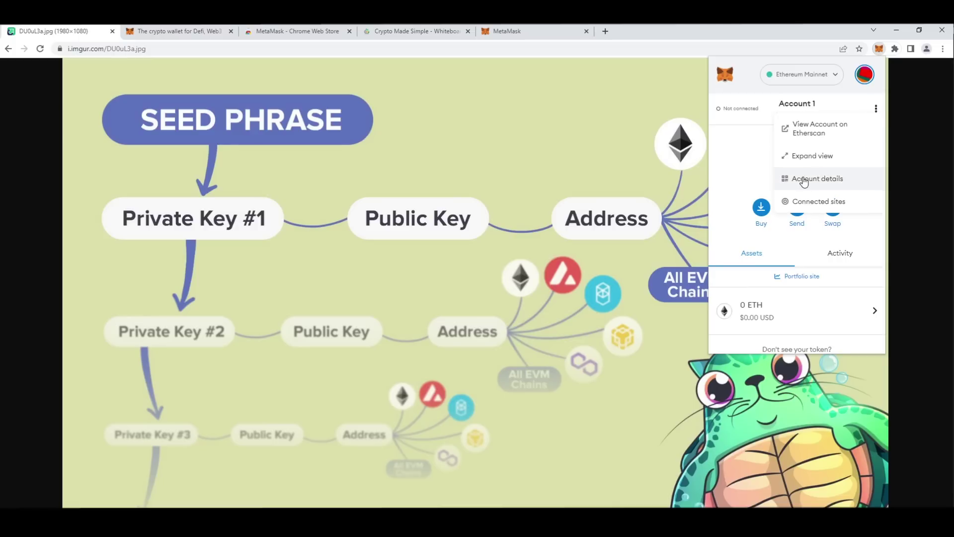
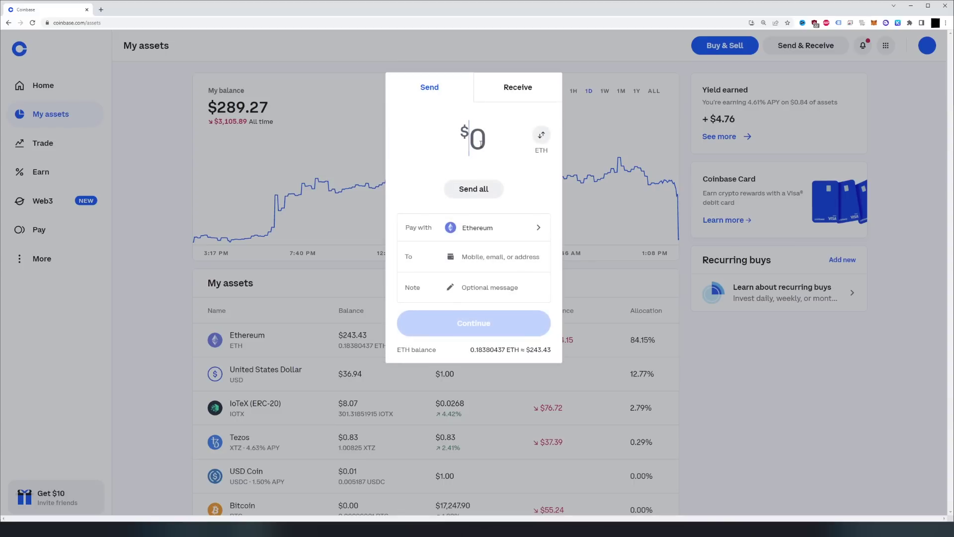
- Enter $50 and paste MetaMask's Ledger 1 address as the recipient
{"action": "type", "text": "50"}
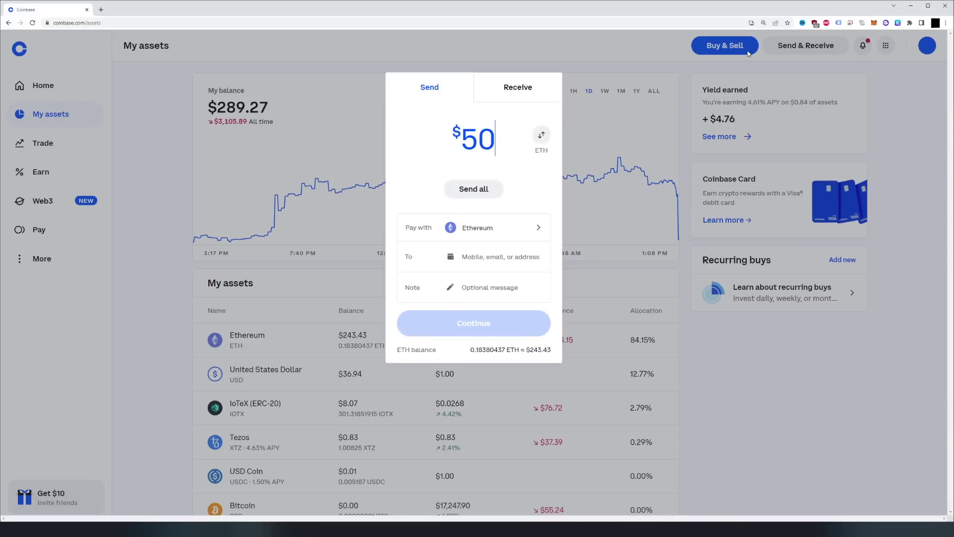
{"action": "left_click", "coordinate": [874, 24]}
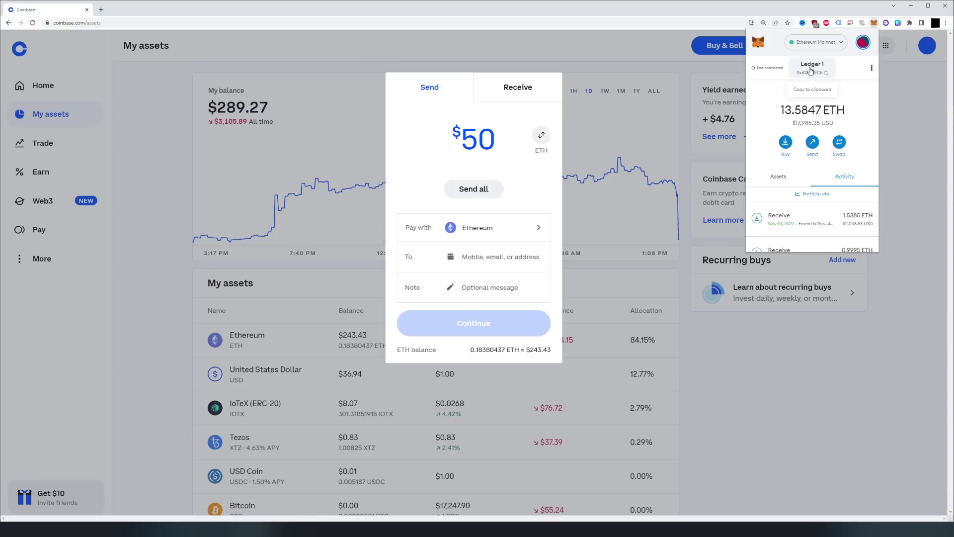
{"action": "left_click", "coordinate": [811, 70]}
{"action": "left_click", "coordinate": [511, 247]}
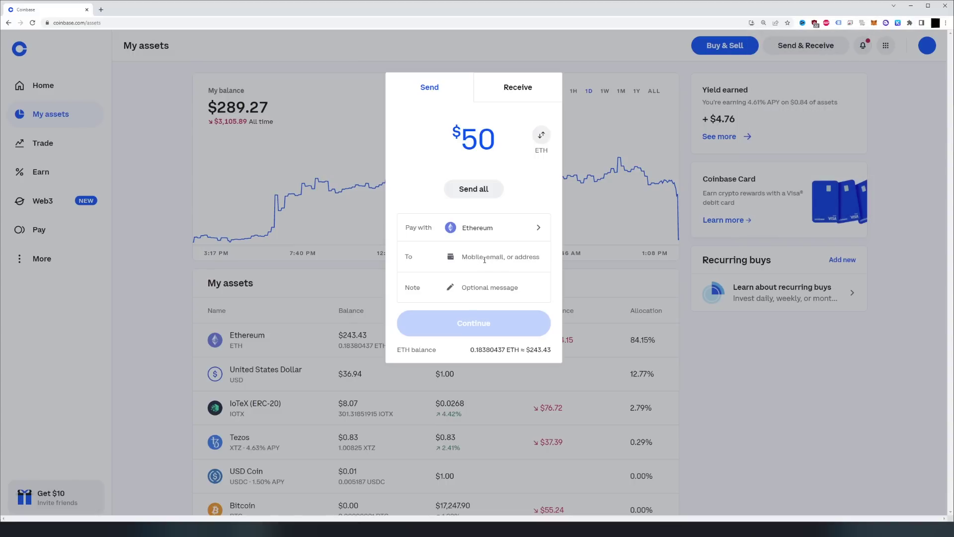
{"action": "type", "text": "0x61236DE2834fDcE9A4b4Fa3B68dDe39Eca7199Cb"}
{"action": "left_click_drag", "start_coordinate": [468, 255], "coordinate": [541, 266]}
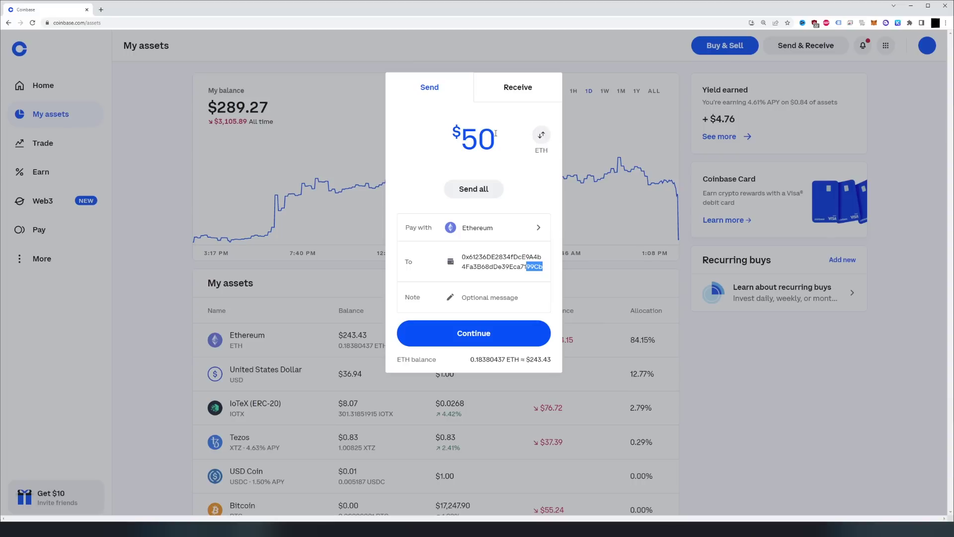
- Continue to the review: $50.00 (0.03777277 ETH) with a $51.08 total
{"action": "double_click", "coordinate": [541, 151]}
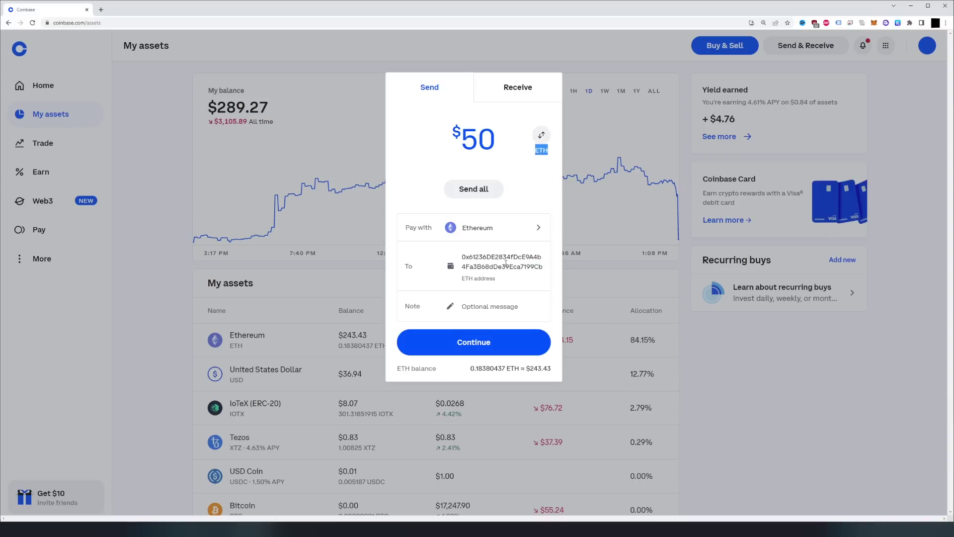
{"action": "left_click", "coordinate": [480, 305]}
{"action": "left_click", "coordinate": [483, 340]}
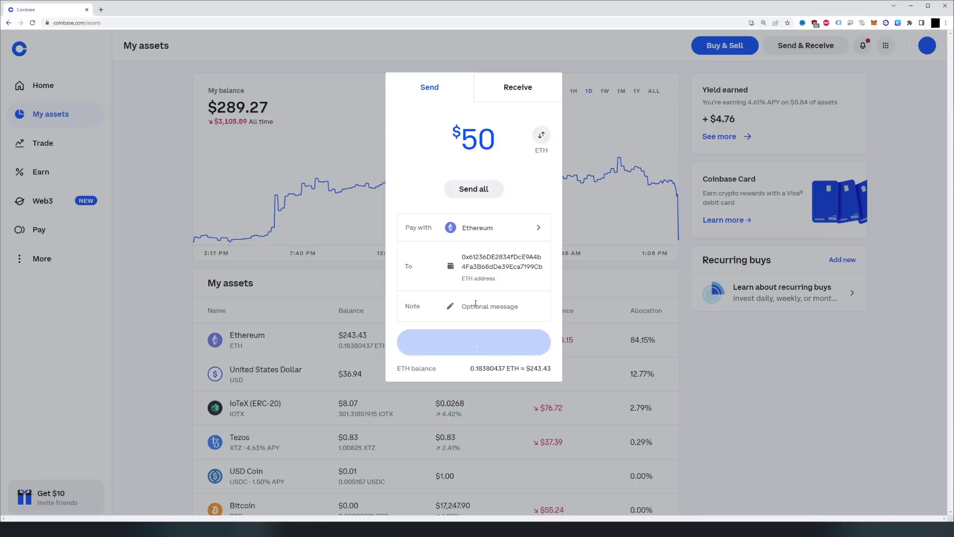
{"action": "left_click_drag", "start_coordinate": [508, 271], "coordinate": [474, 254]}
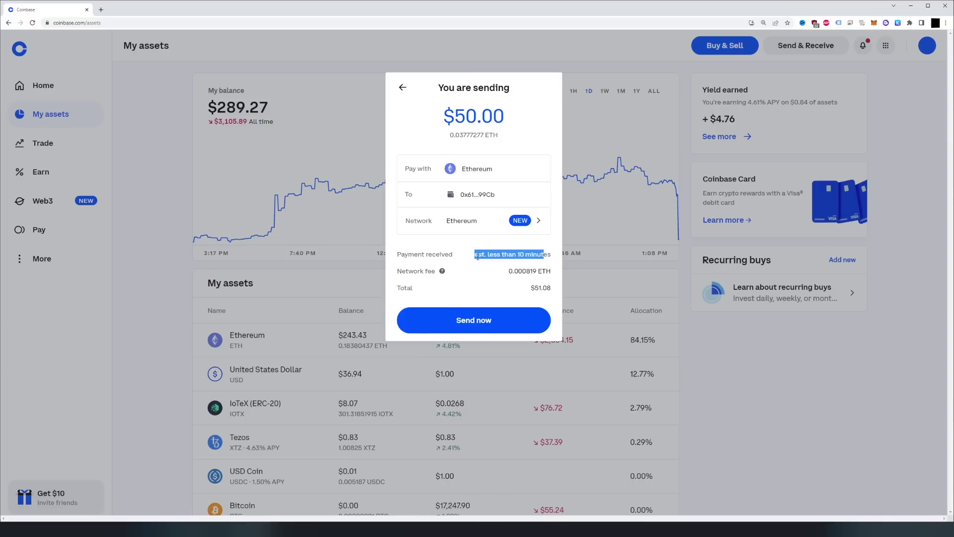
- Send the $50 of Ethereum, then close the blank send form
{"action": "left_click", "coordinate": [513, 264]}
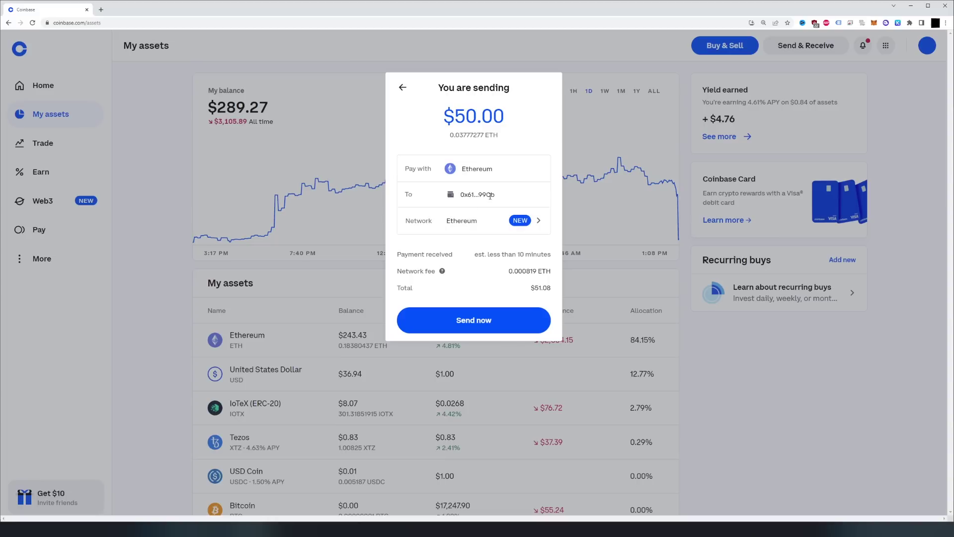
{"action": "left_click", "coordinate": [489, 322]}
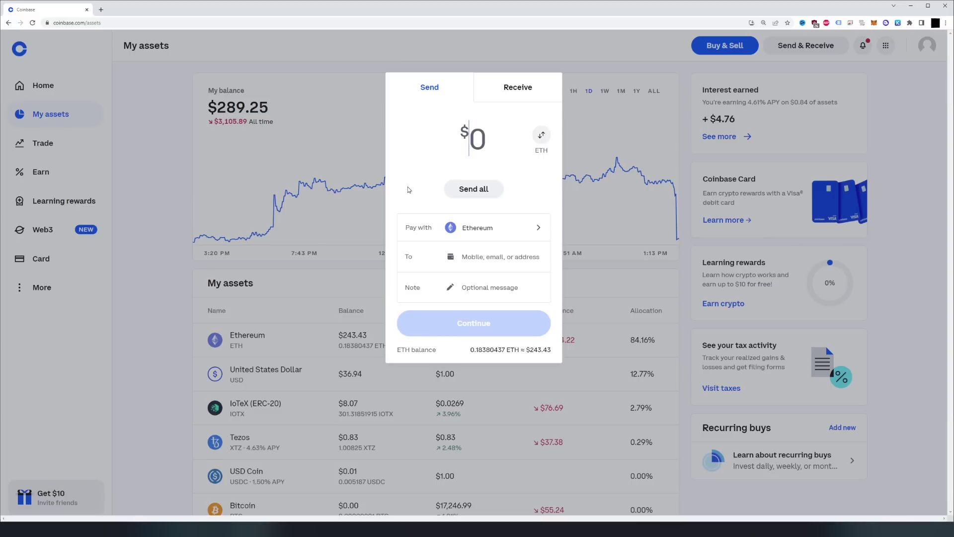
{"action": "left_click", "coordinate": [149, 160]}
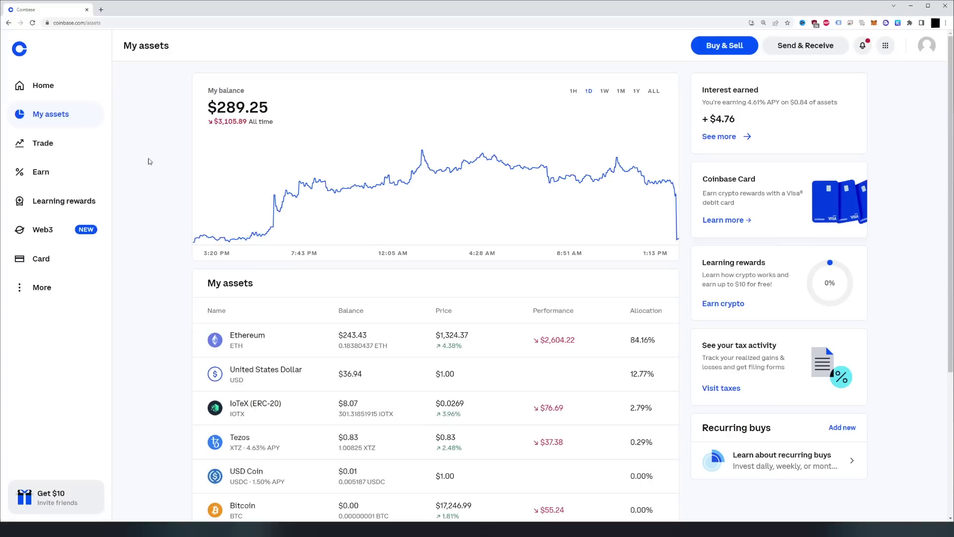
- Open the latest Sent Ethereum transaction in the Ethereum wallet, showing Pending with 0 confirmations
{"action": "left_click", "coordinate": [250, 343]}
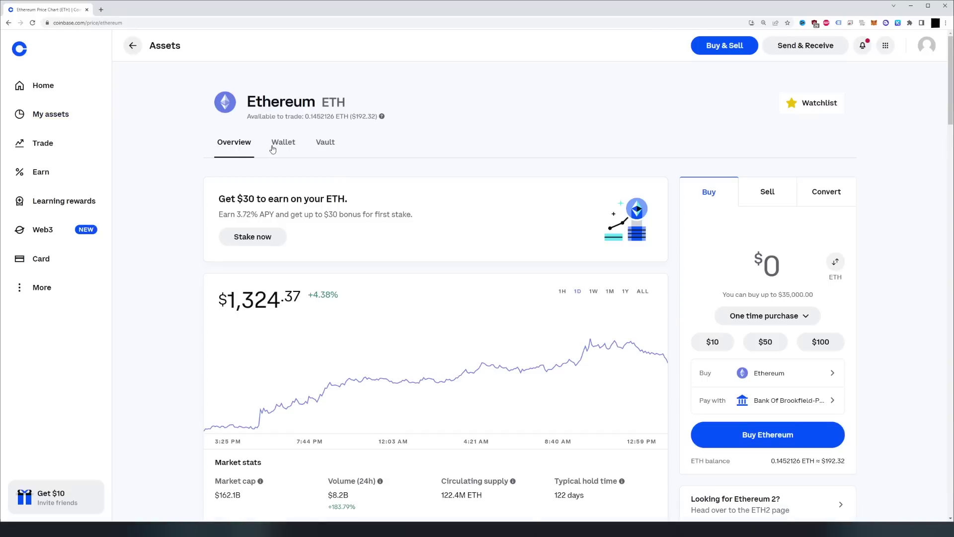
{"action": "left_click", "coordinate": [277, 143]}
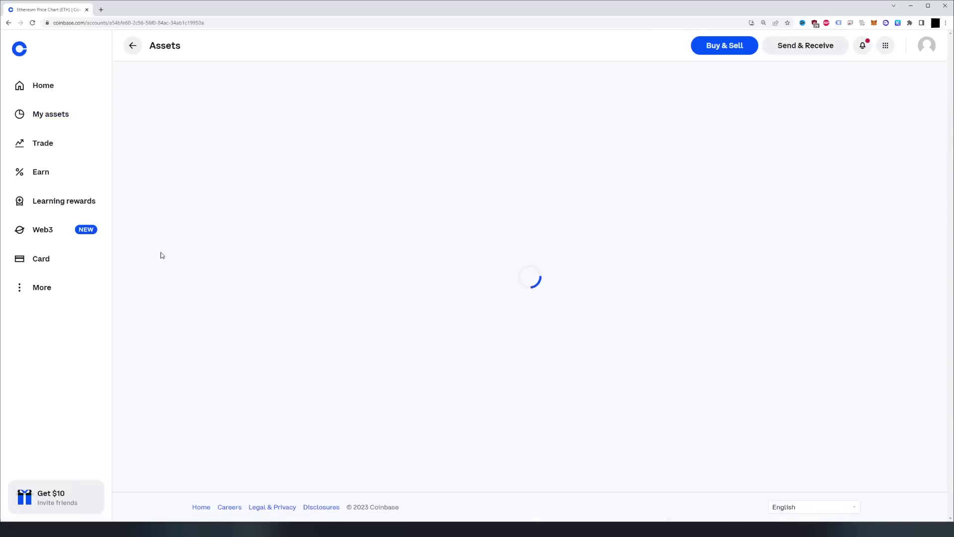
{"action": "left_click", "coordinate": [286, 217]}
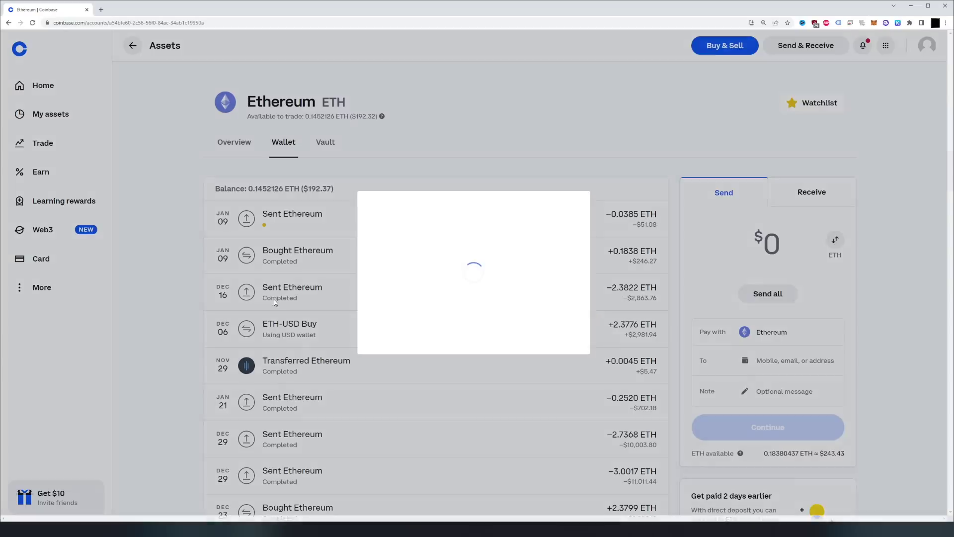
{"action": "left_click_drag", "start_coordinate": [551, 392], "coordinate": [574, 391]}
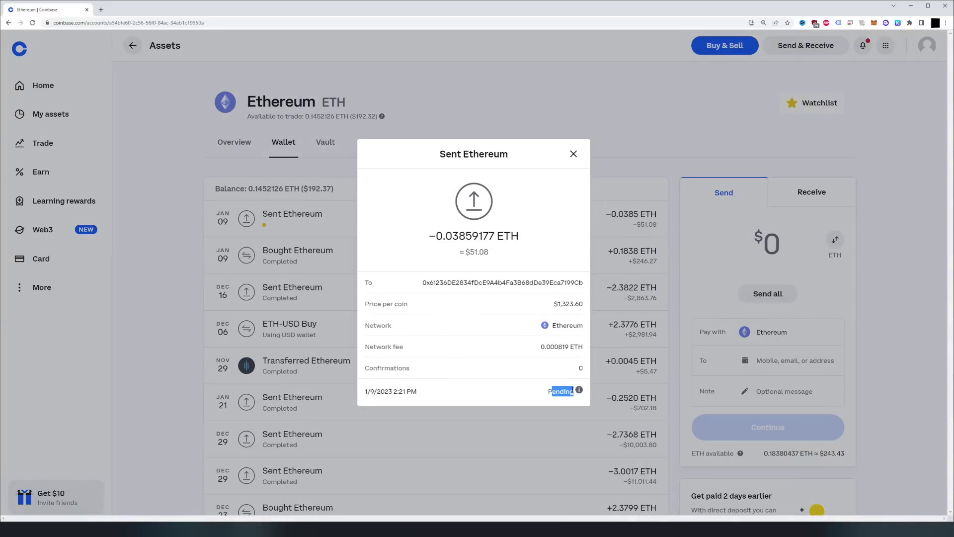
- View the Ledger 1 account on Etherscan from MetaMask's account menu
{"action": "left_click", "coordinate": [874, 23]}
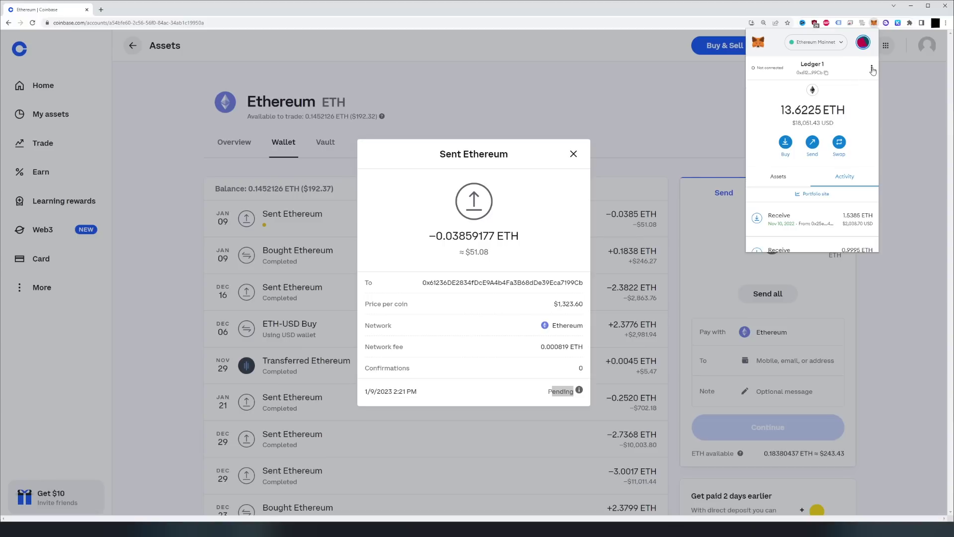
{"action": "left_click", "coordinate": [872, 68]}
{"action": "left_click", "coordinate": [825, 83]}
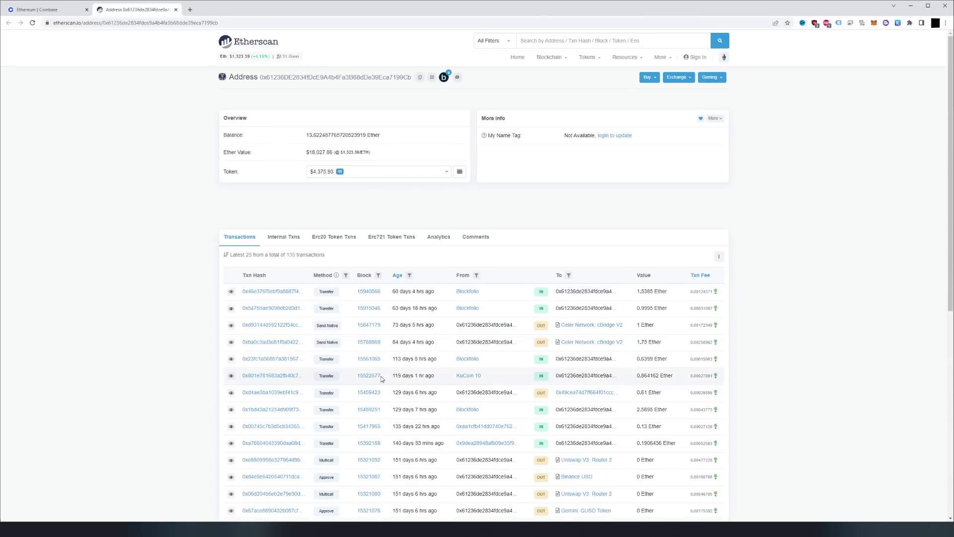
- Check Internal Txns for the 0.03777277 Ether transfer from Coinbase 10, received 1 min ago
{"action": "mouse_move", "coordinate": [393, 292]}
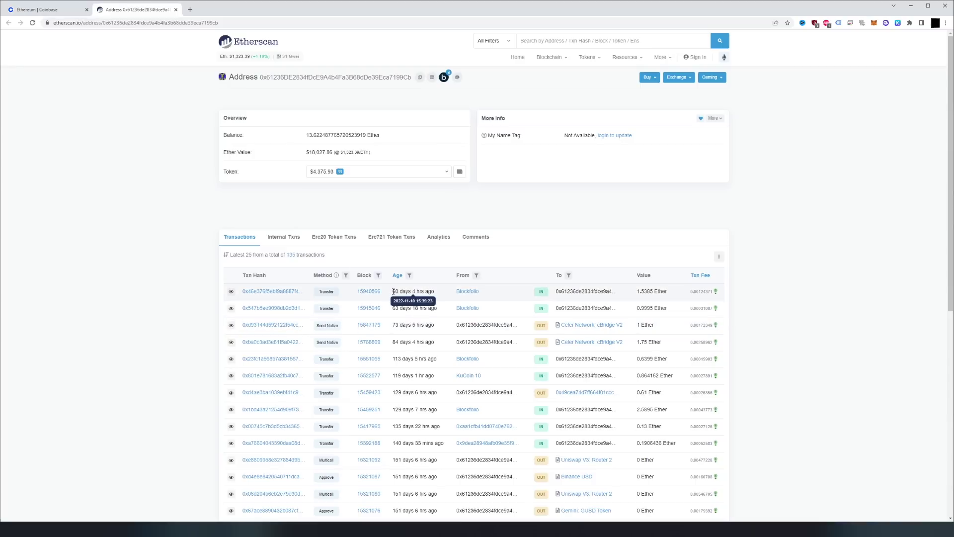
{"action": "left_click_drag", "start_coordinate": [393, 291], "coordinate": [438, 292]}
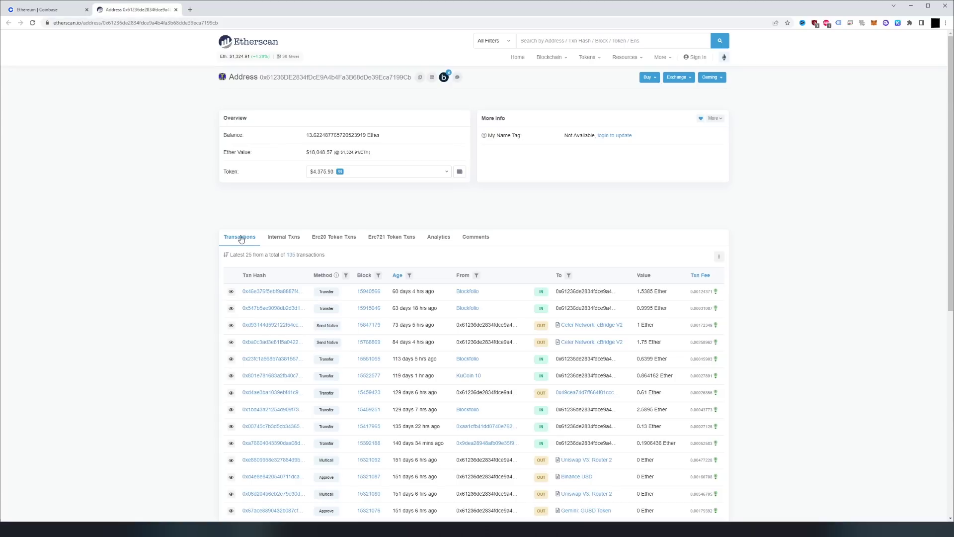
{"action": "left_click", "coordinate": [283, 242]}
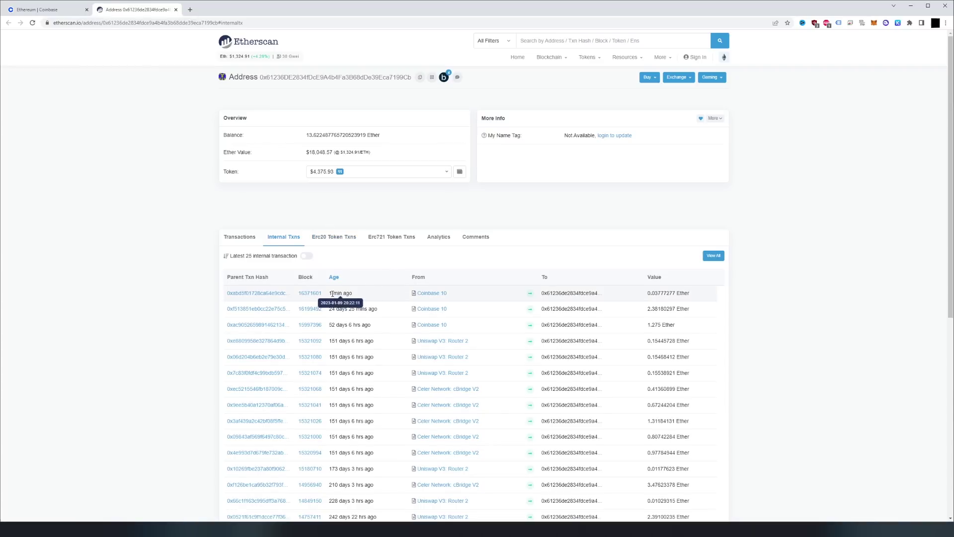
{"action": "left_click_drag", "start_coordinate": [330, 293], "coordinate": [352, 293]}
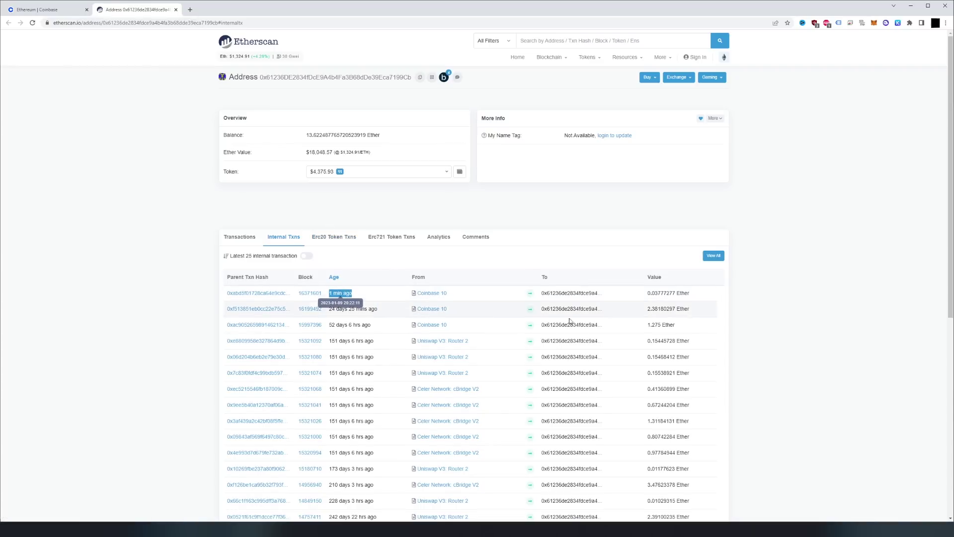
{"action": "left_click_drag", "start_coordinate": [648, 293], "coordinate": [679, 296]}
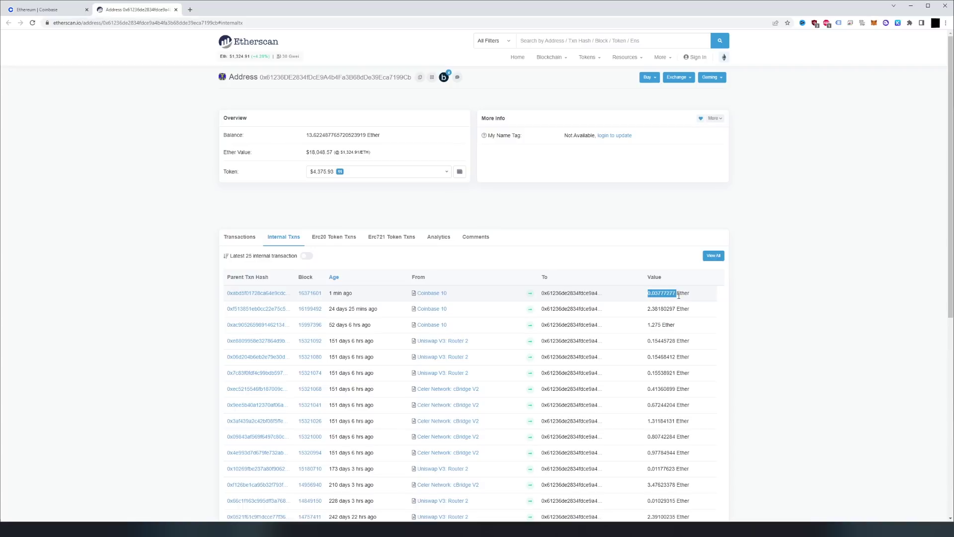
{"action": "left_click", "coordinate": [683, 294]}
{"action": "left_click", "coordinate": [55, 12]}
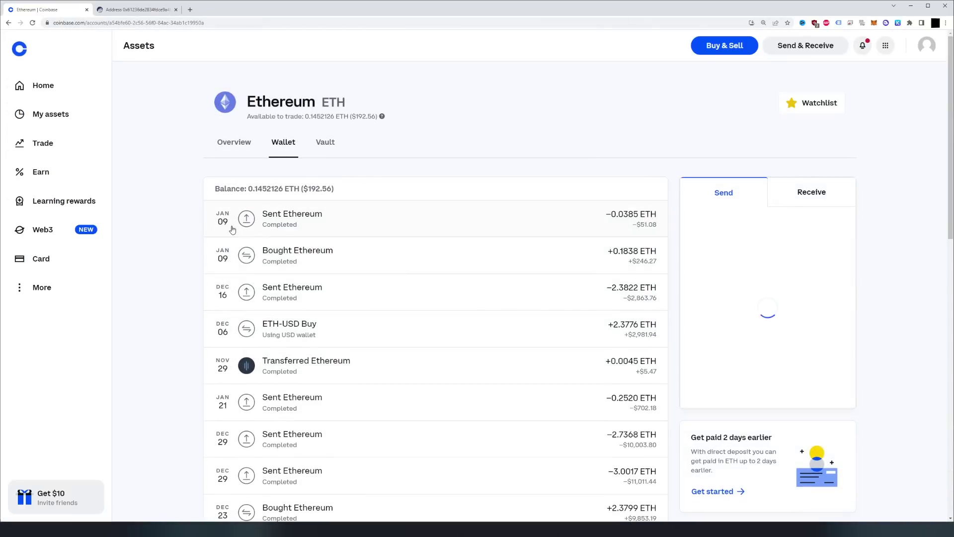
- Verify the latest Ethereum send is Completed with 19 confirmations, then go to Crypto Made Simple
{"action": "left_click", "coordinate": [285, 223]}
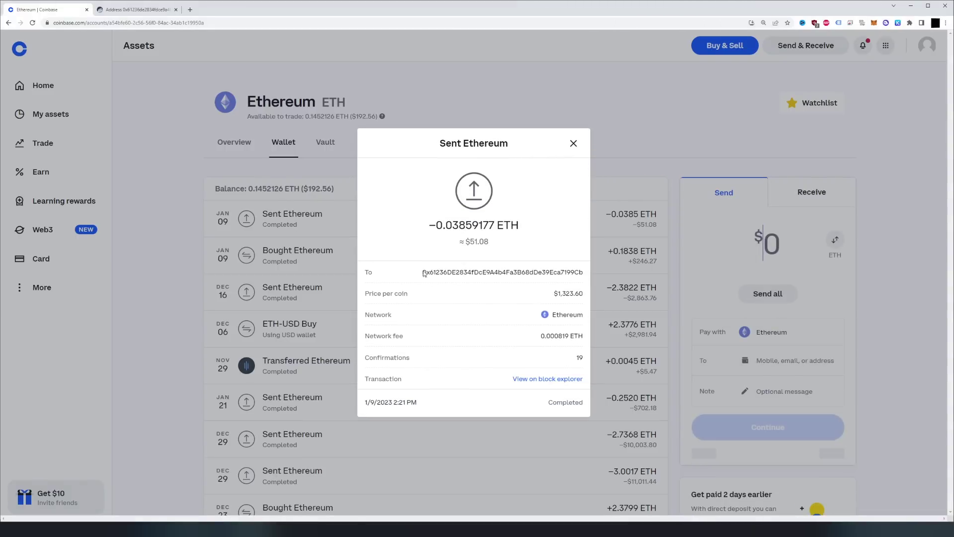
{"action": "left_click_drag", "start_coordinate": [548, 402], "coordinate": [582, 399]}
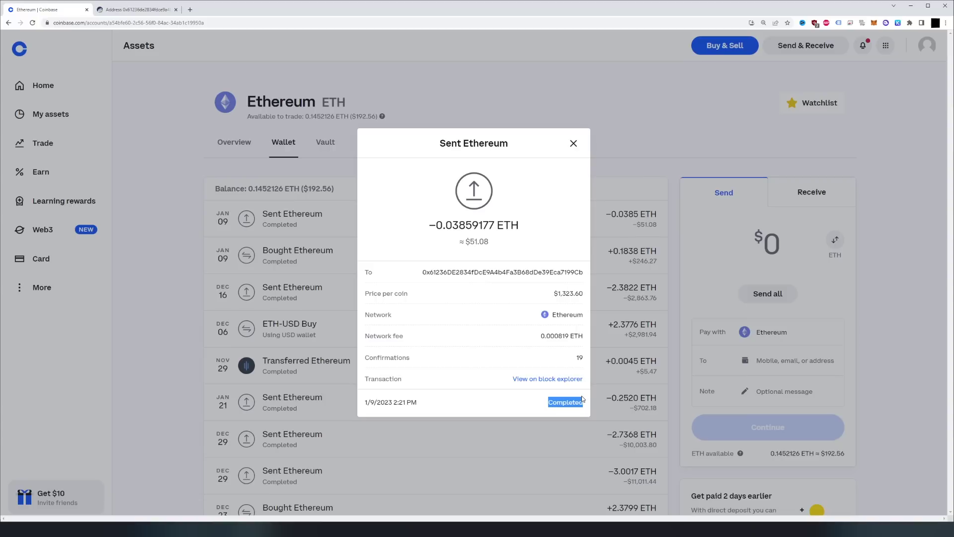
{"action": "left_click", "coordinate": [874, 23]}
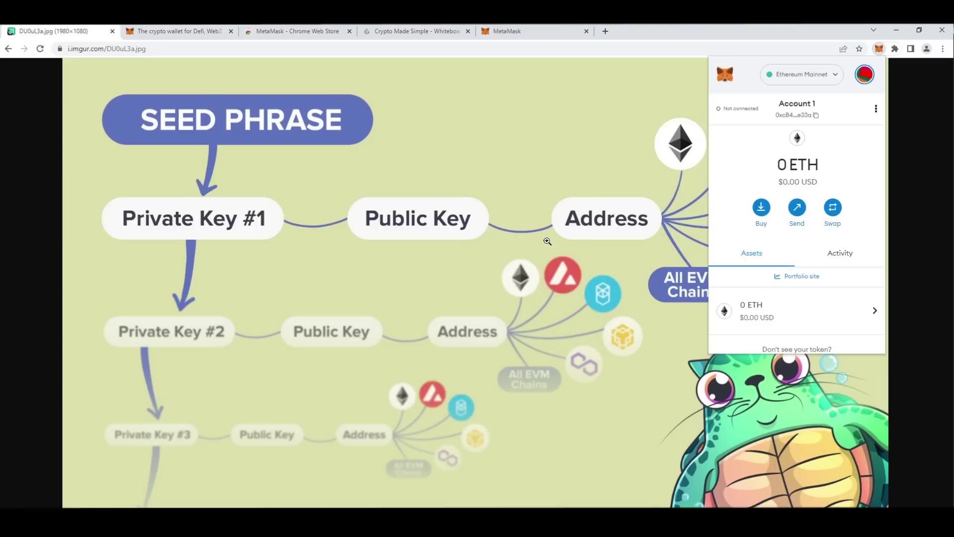
{"action": "left_click", "coordinate": [417, 31]}
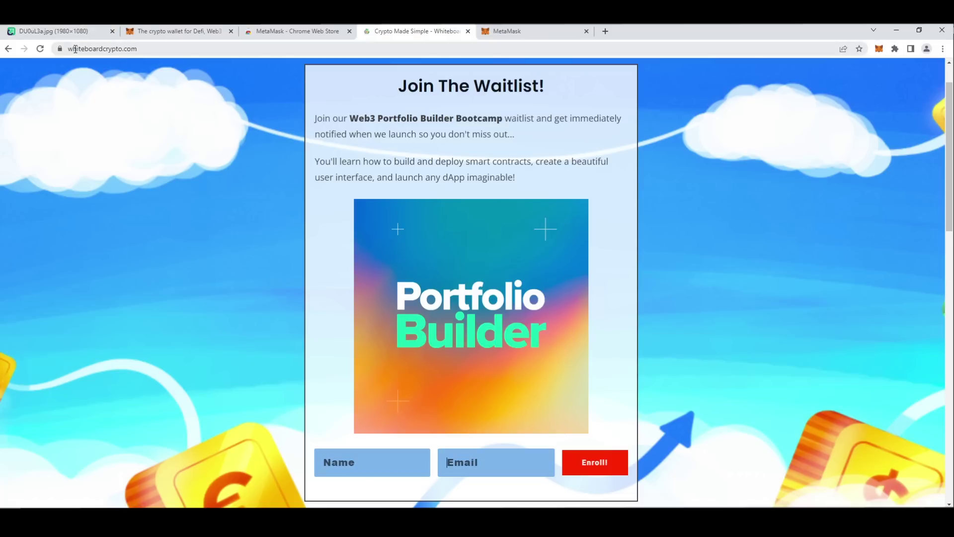